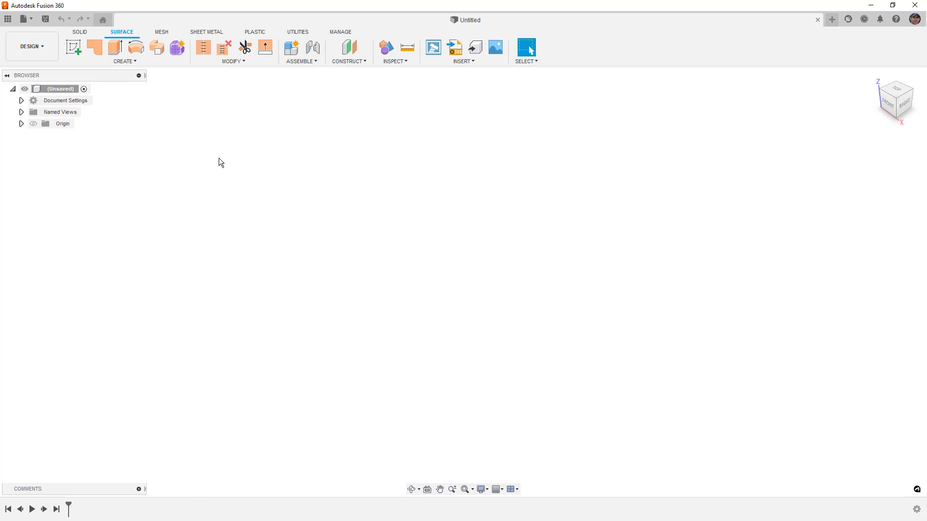
- Create a construction plane offset forward from the XZ origin plane
left_click(349, 47)
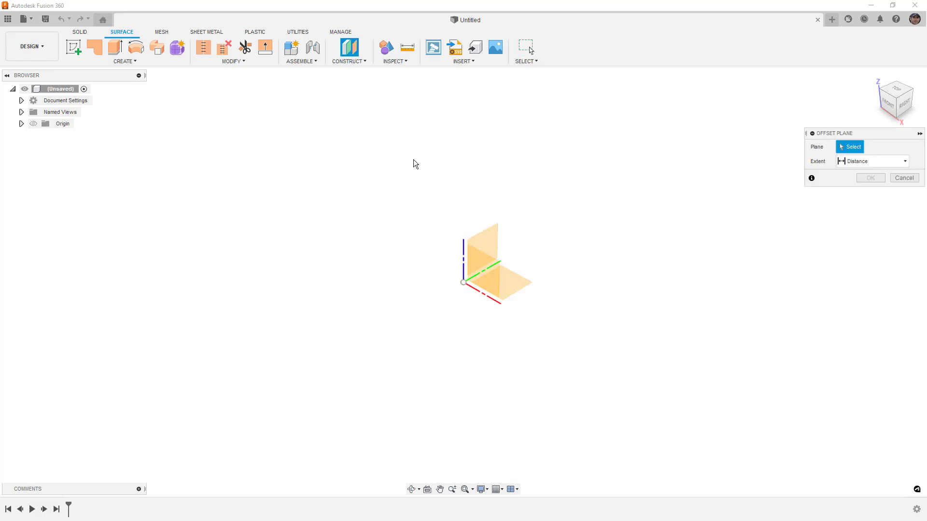
left_click(474, 264)
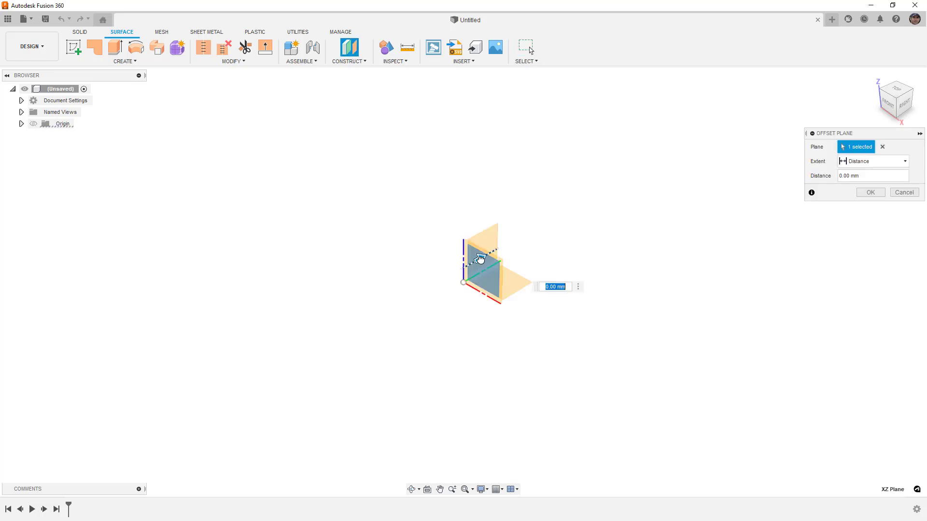
left_click_drag(477, 268, 300, 337)
left_click(871, 192)
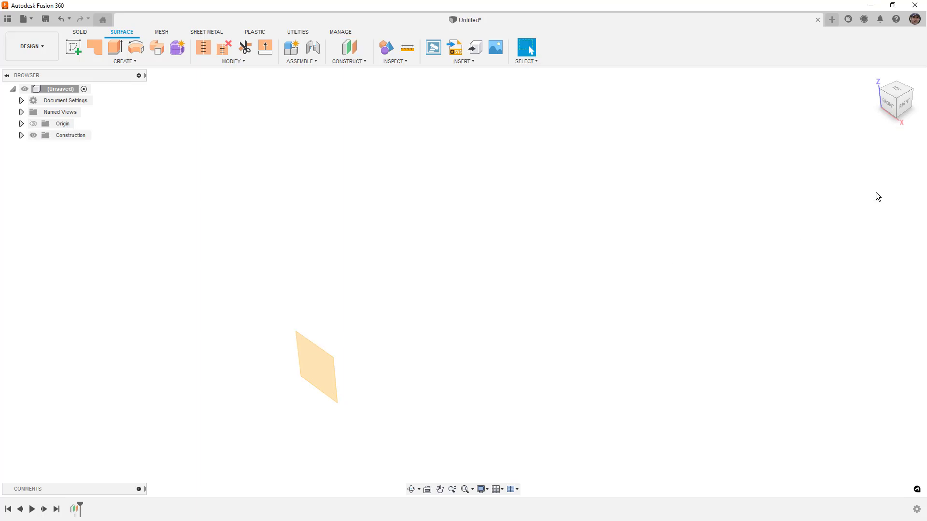
- Sketch a three-point, U-shaped fit-point spline about 230 mm wide on the XZ origin plane and finish the sketch
left_click(74, 47)
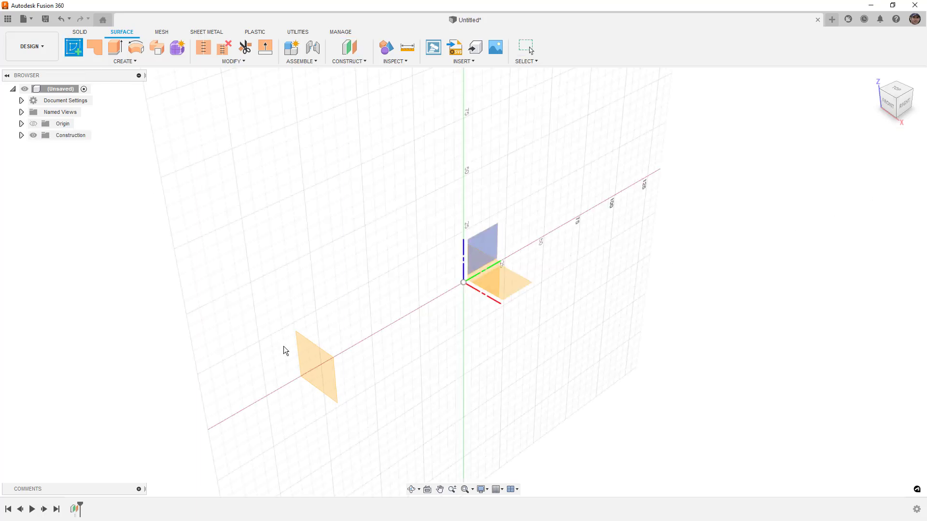
left_click(487, 280)
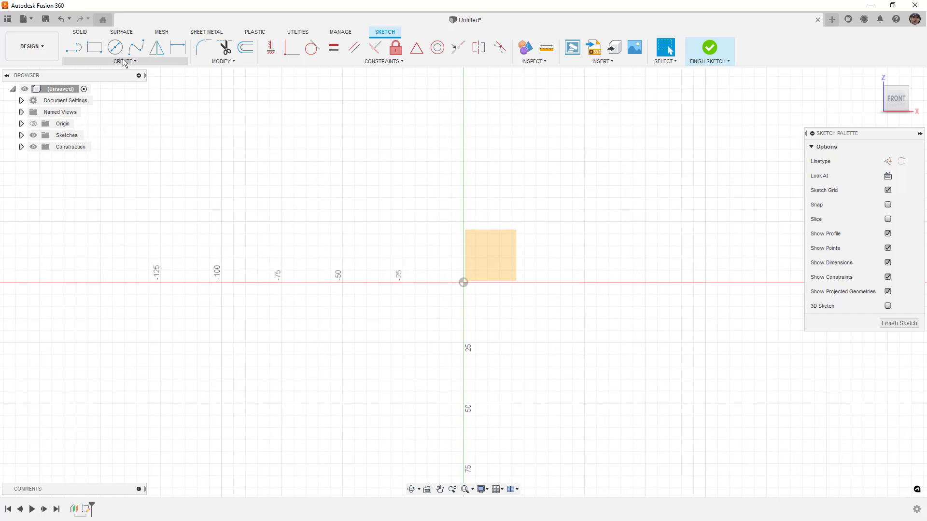
left_click(136, 47)
left_click(176, 169)
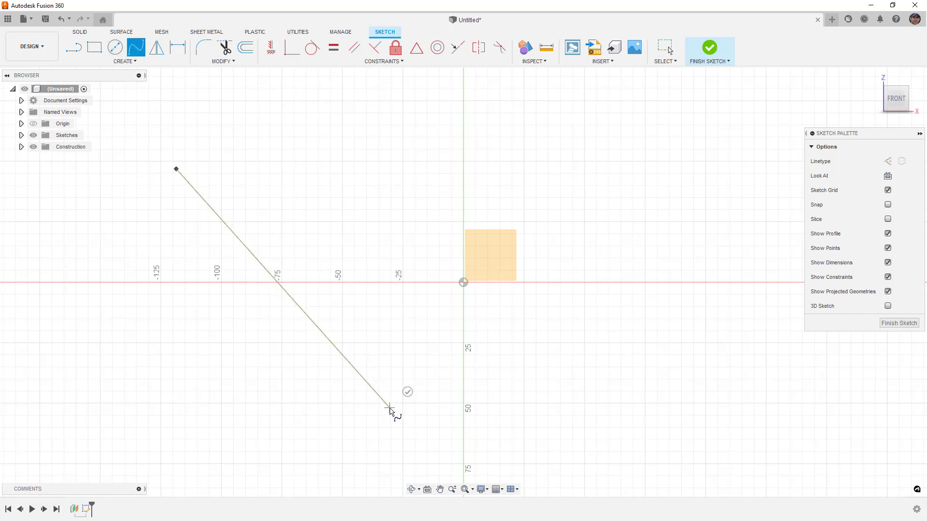
left_click(390, 408)
left_click(738, 192)
left_click(721, 175)
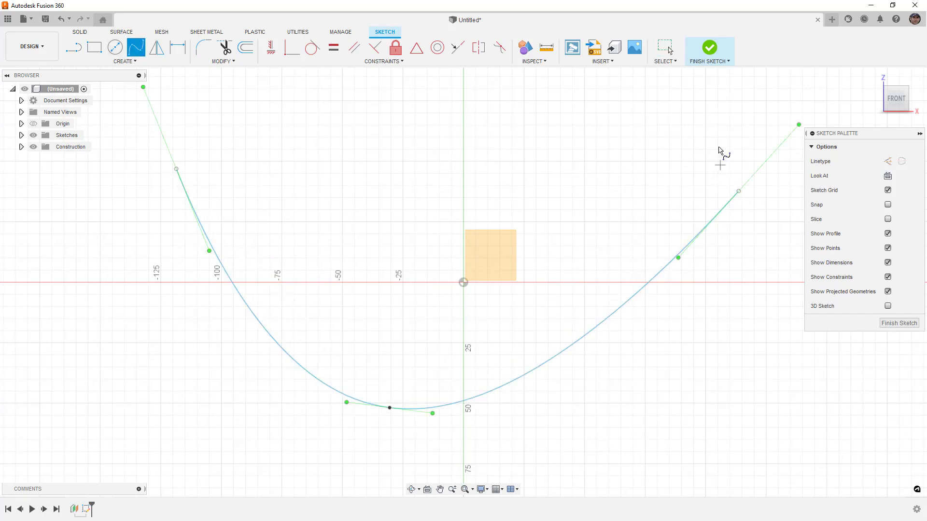
left_click(709, 48)
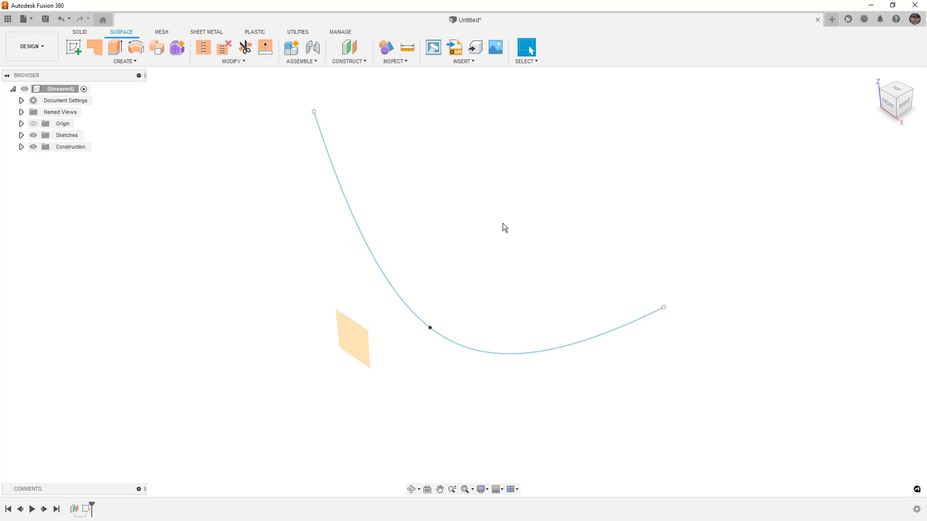
- Sketch a wavy five-point fit-point spline about 300 mm wide on the offset plane and finish the sketch
left_click(351, 343)
right_click(351, 343)
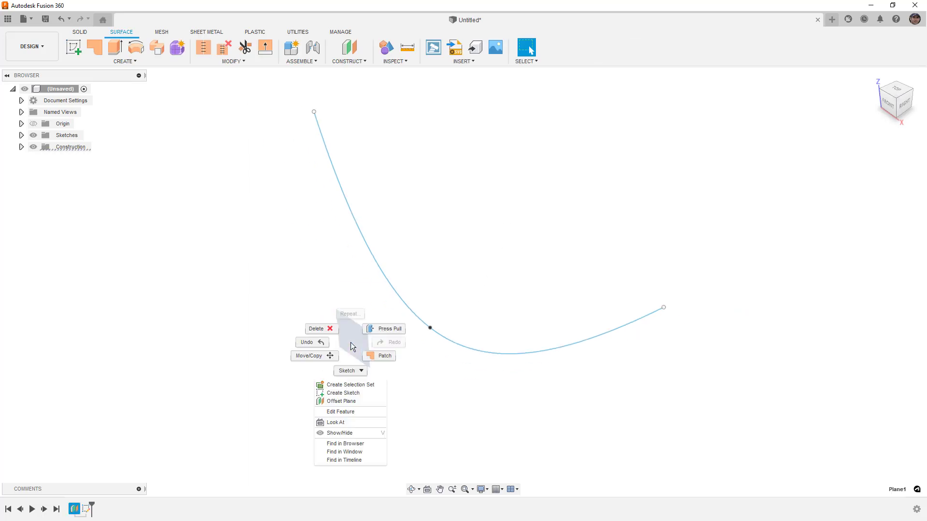
left_click(357, 395)
left_click(136, 48)
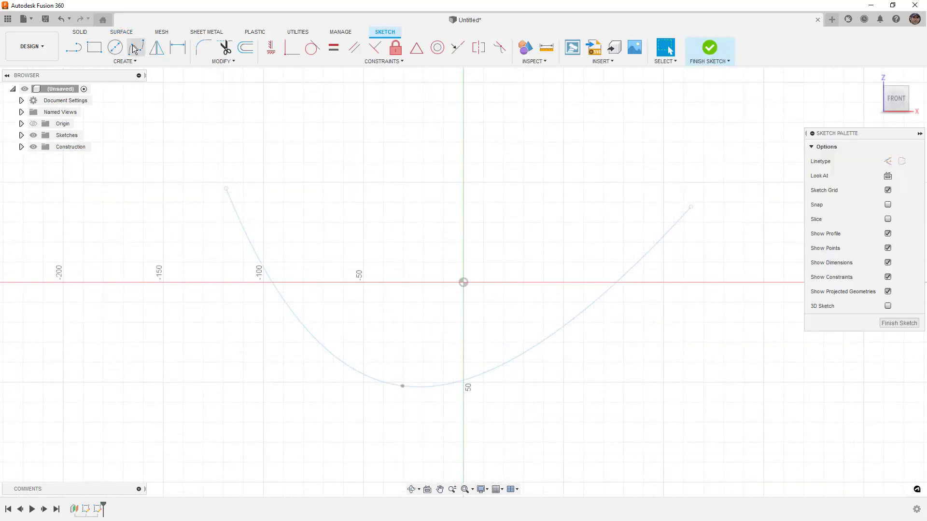
left_click(191, 158)
left_click(377, 320)
left_click(522, 255)
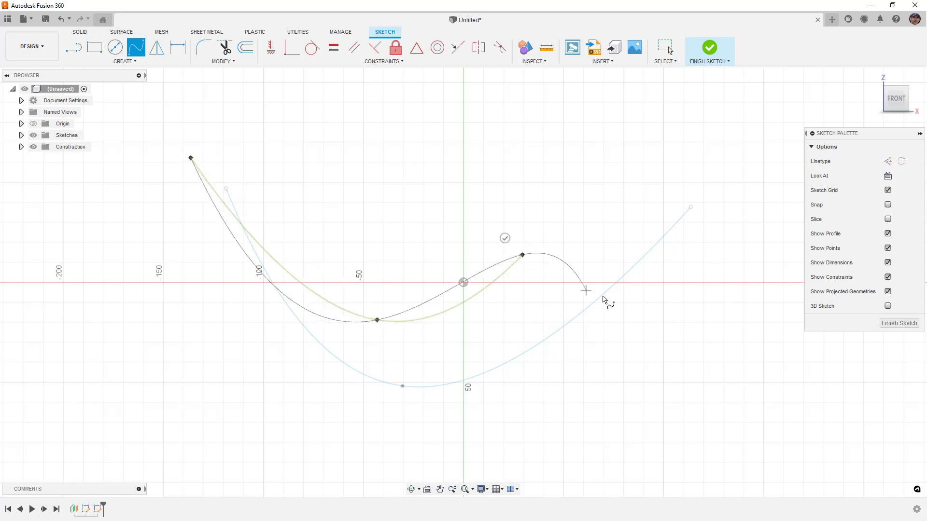
left_click(660, 313)
double_click(786, 194)
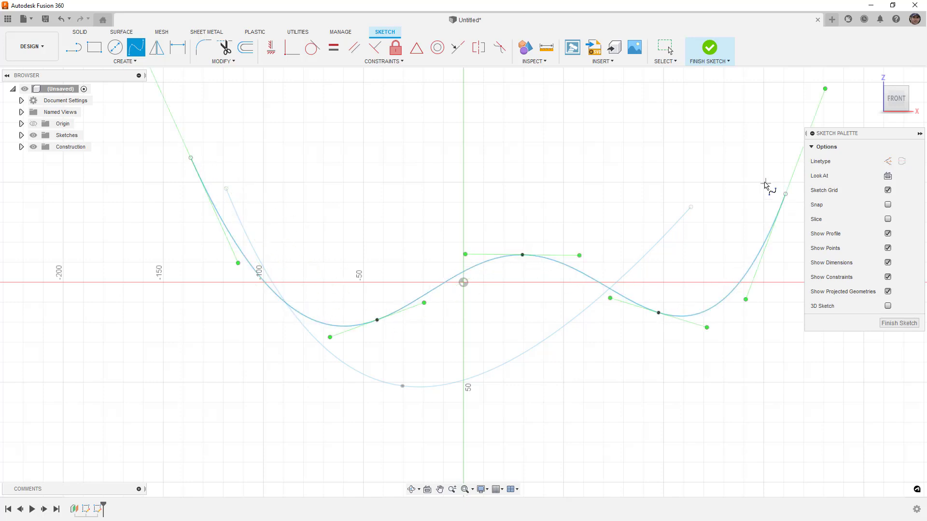
left_click(717, 58)
- Loft a new surface body from the wavy front spline to the U-shaped rear spline, with both profiles left as Connected
mouse_move(434, 223)
middle_mouse_down("shift")
mouse_move(445, 250)
mouse_move(435, 254)
middle_mouse_up("shift")
left_click(153, 61)
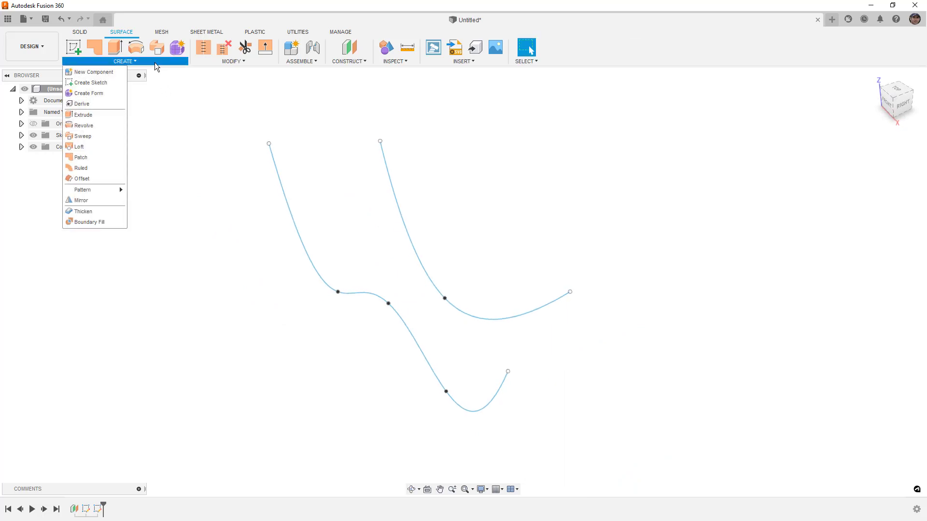
left_click(90, 145)
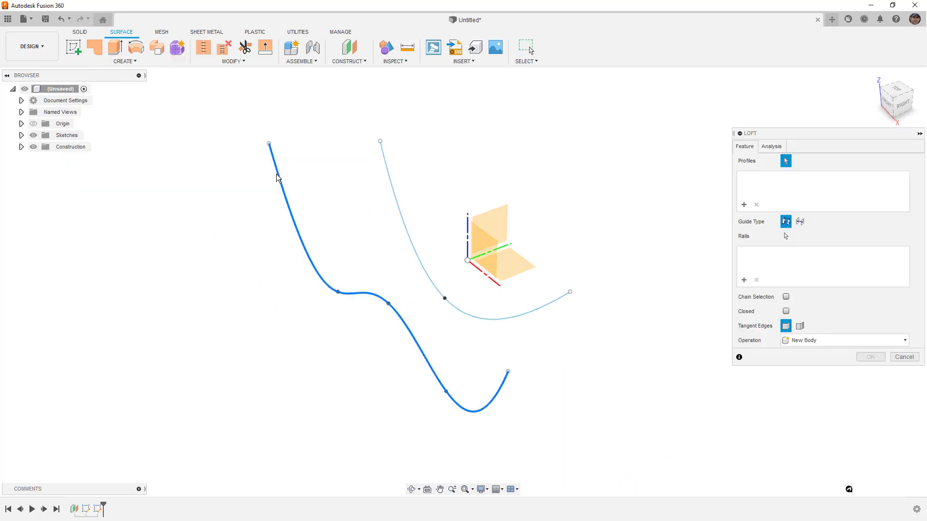
left_click(275, 176)
left_click(388, 169)
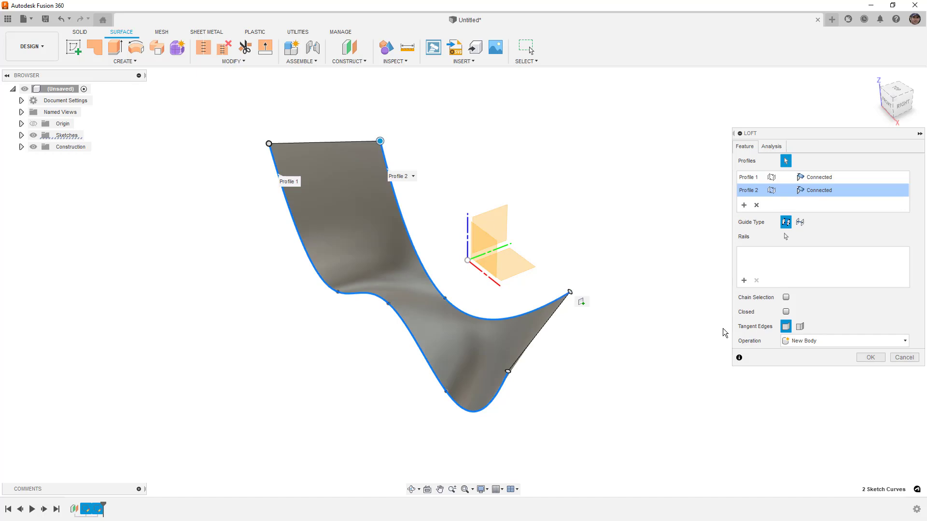
left_click(858, 358)
middle_click_drag(857, 362, 646, 333, "shift")
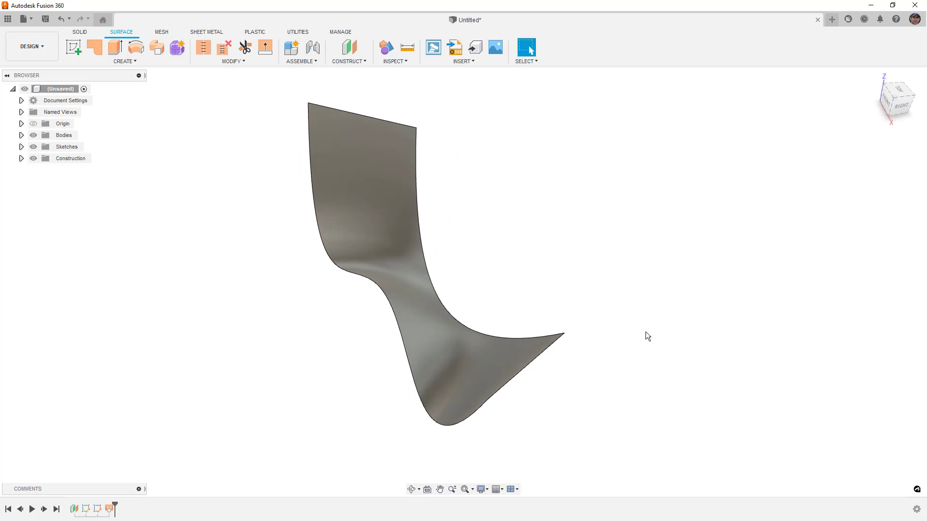
- Move the lofted surface body up 160 mm along Z
left_click(21, 135)
left_click(21, 158)
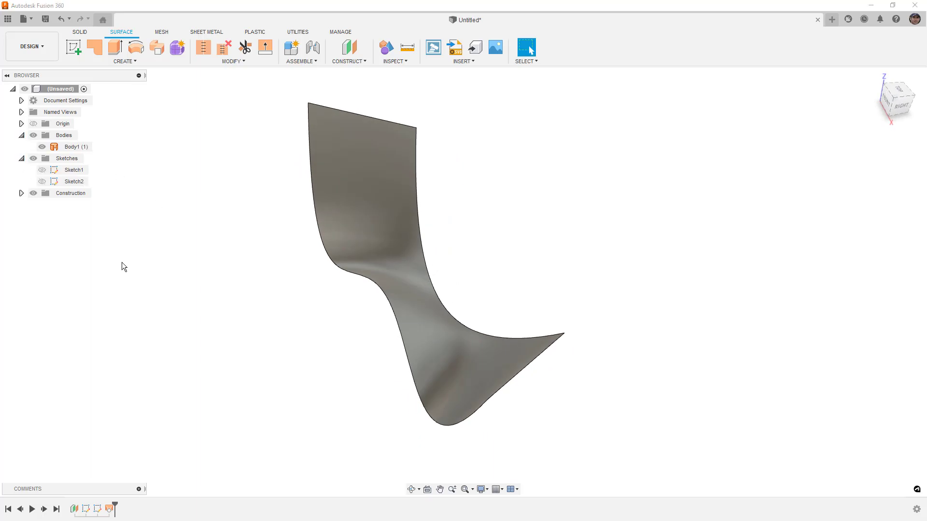
left_click(68, 147)
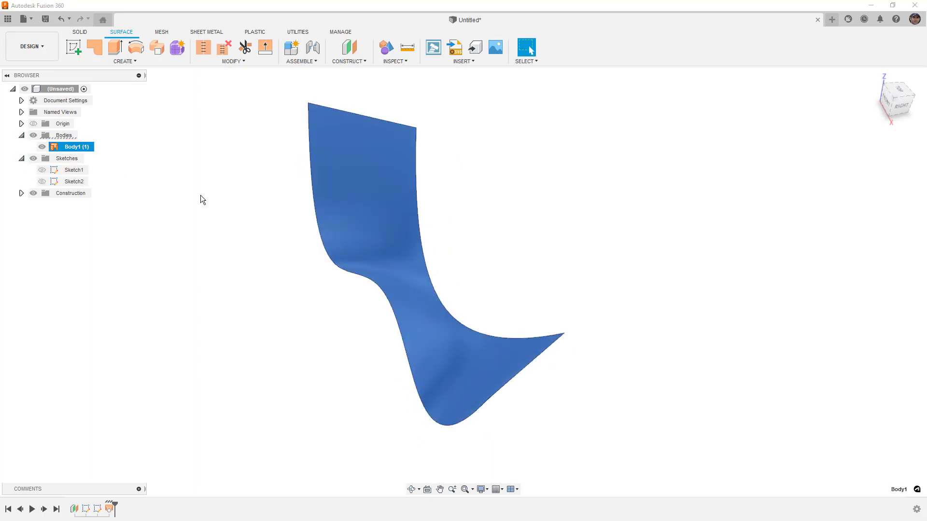
left_click(899, 107)
key("m")
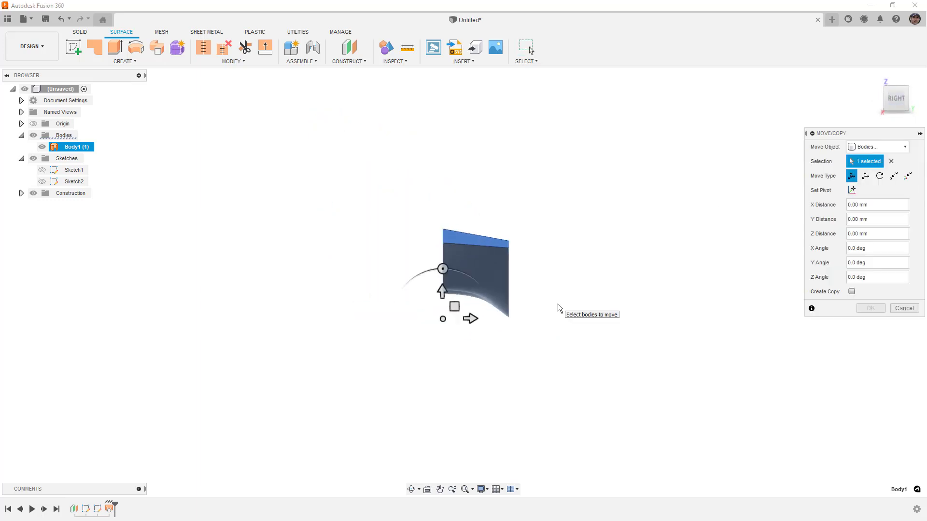
left_click_drag(442, 291, 445, 161)
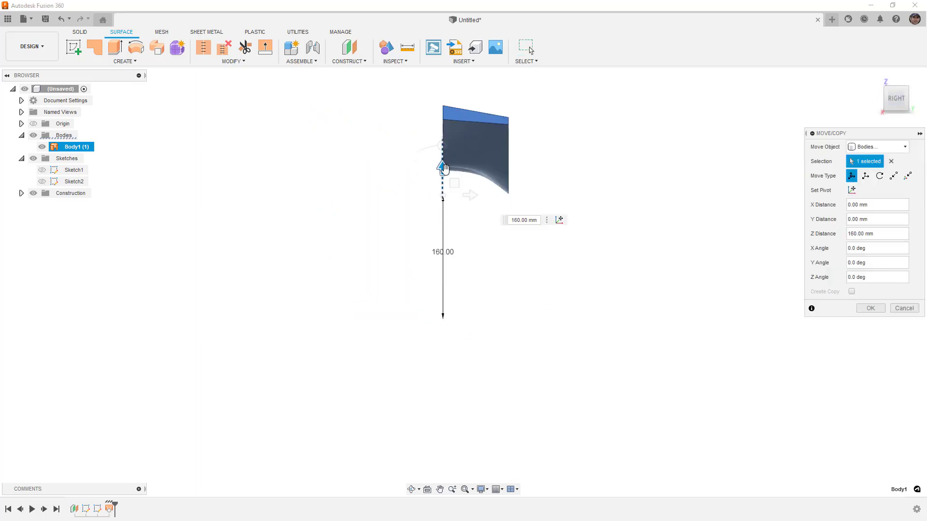
left_click(871, 308)
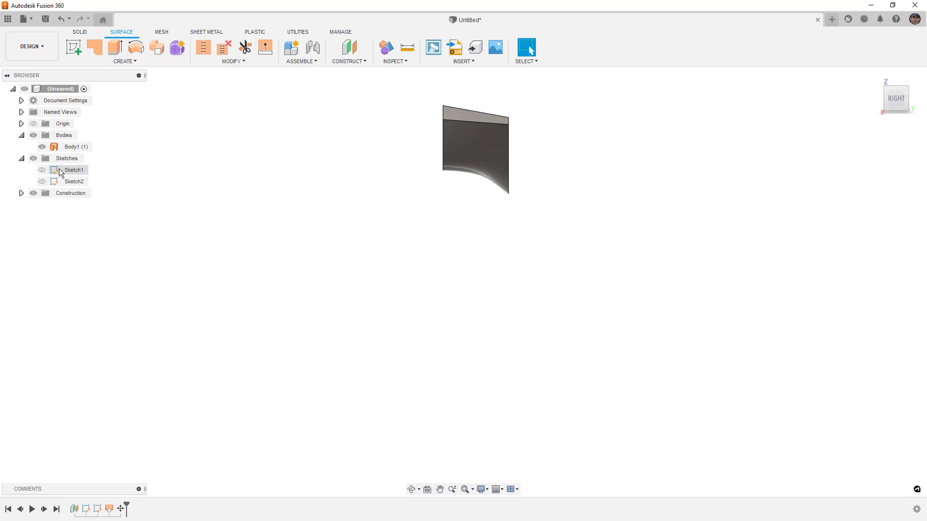
- Show both spline sketches and set up a second surface loft from the front spline to the rear spline
left_click(42, 170)
left_click(42, 182)
mouse_move(329, 280)
middle_mouse_down("shift")
mouse_move(347, 275)
mouse_move(356, 286)
mouse_move(340, 288)
middle_mouse_up("shift")
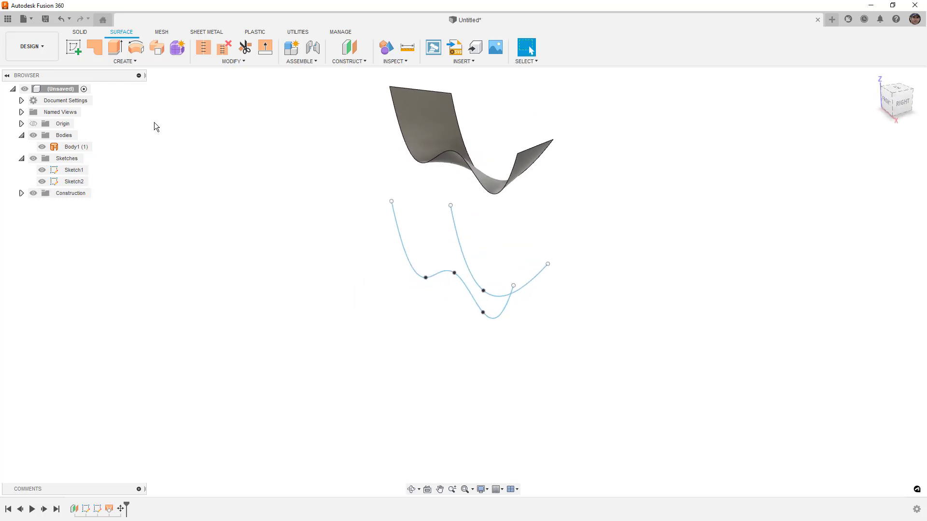
left_click(146, 64)
left_click(96, 150)
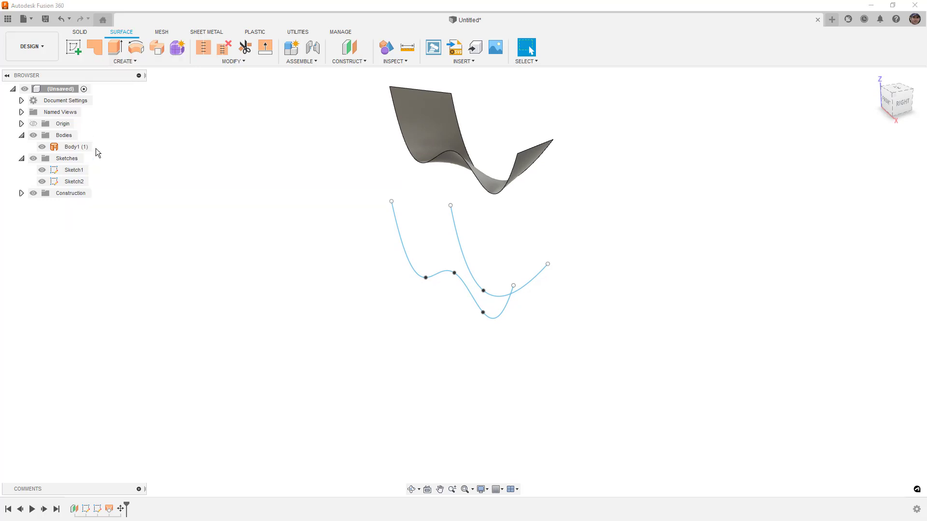
left_click(396, 216)
left_click(452, 216)
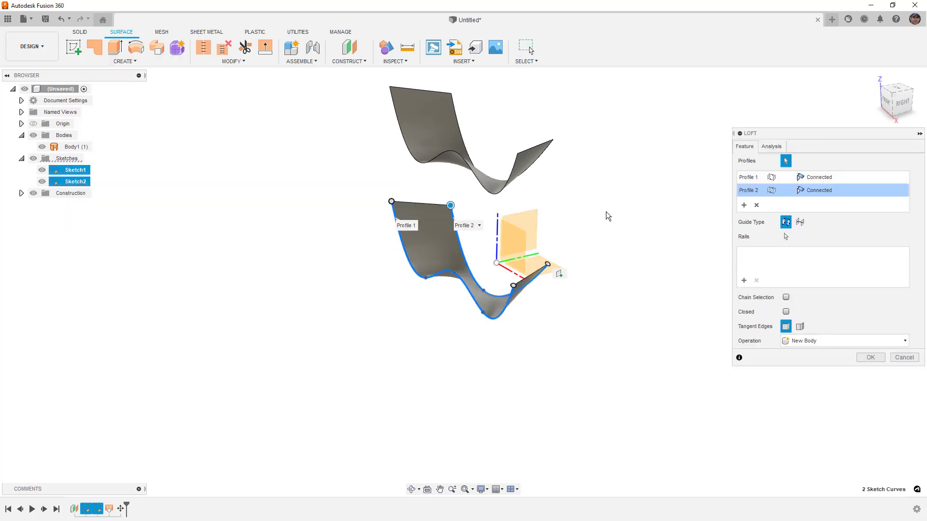
- Set both loft profiles to the Direction condition and create the surface as a new body
left_click(819, 177)
left_click(820, 203)
left_click(819, 190)
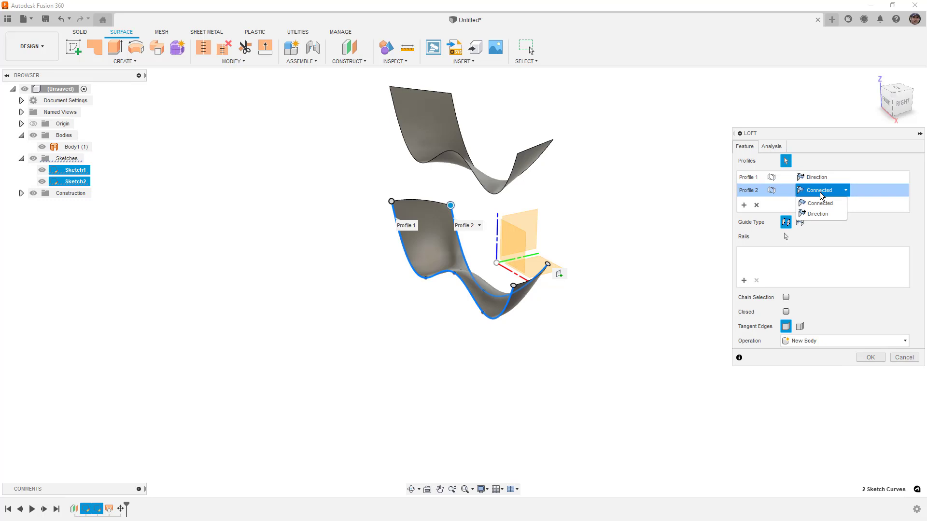
left_click(820, 215)
mouse_move(589, 269)
middle_mouse_down("shift")
mouse_move(555, 269)
mouse_move(575, 274)
middle_mouse_up("shift")
scroll(447, 196, "up", 5)
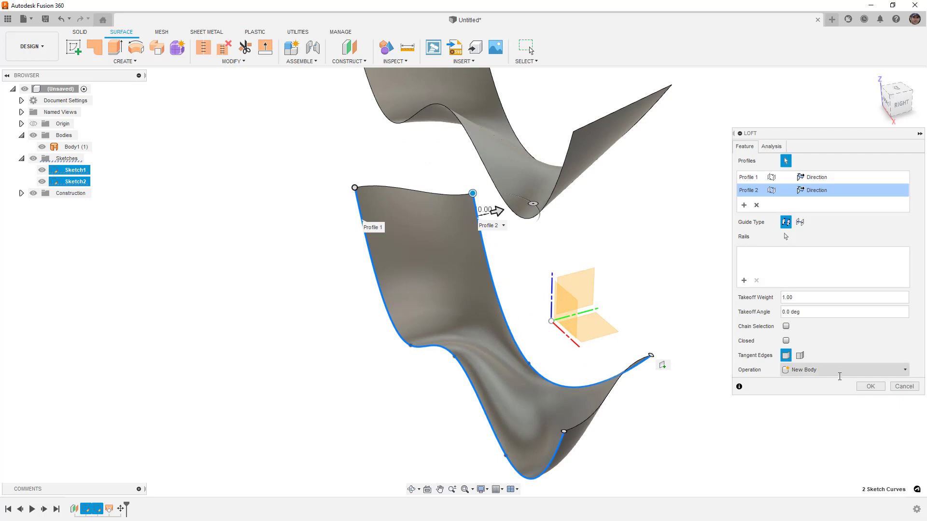
left_click(870, 386)
mouse_move(671, 362)
middle_mouse_down("shift")
mouse_move(649, 350)
mouse_move(666, 349)
middle_mouse_up("shift")
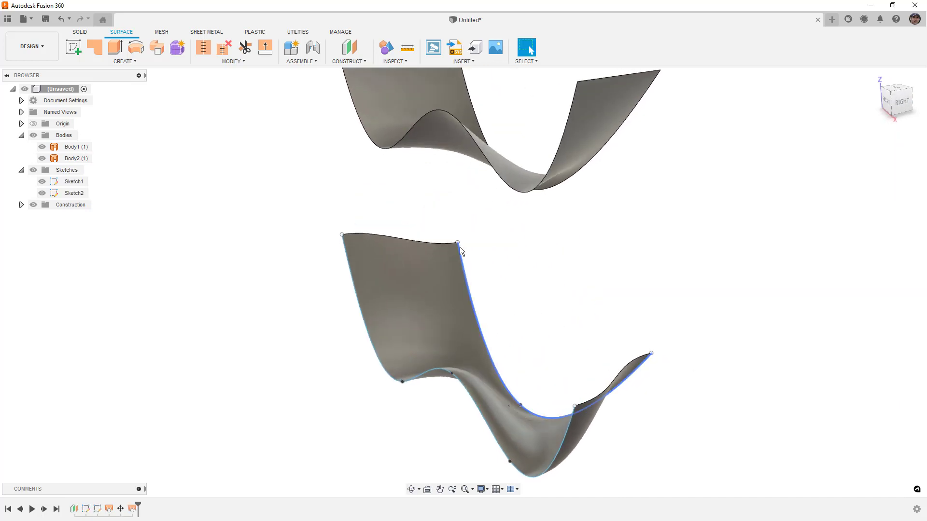
- Hide both spline sketches so that only the two lofted surfaces are displayed
left_click(42, 181)
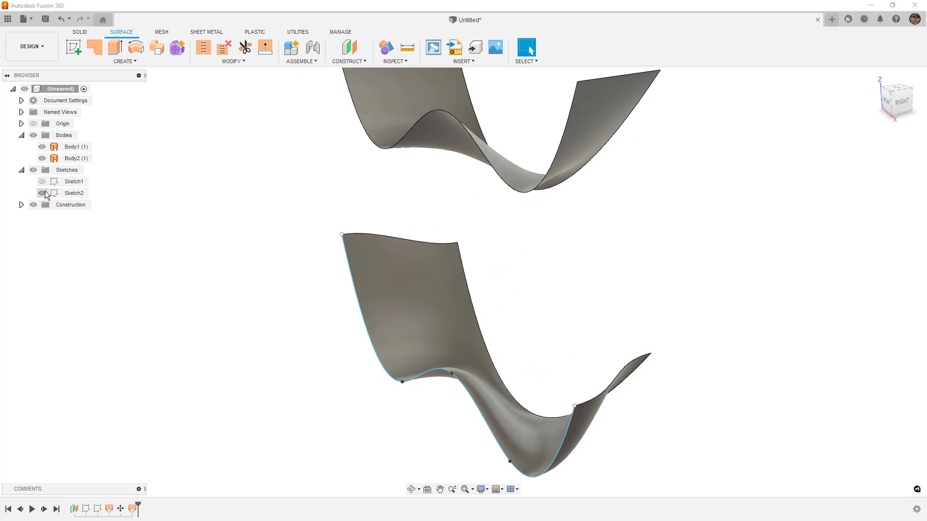
left_click(42, 193)
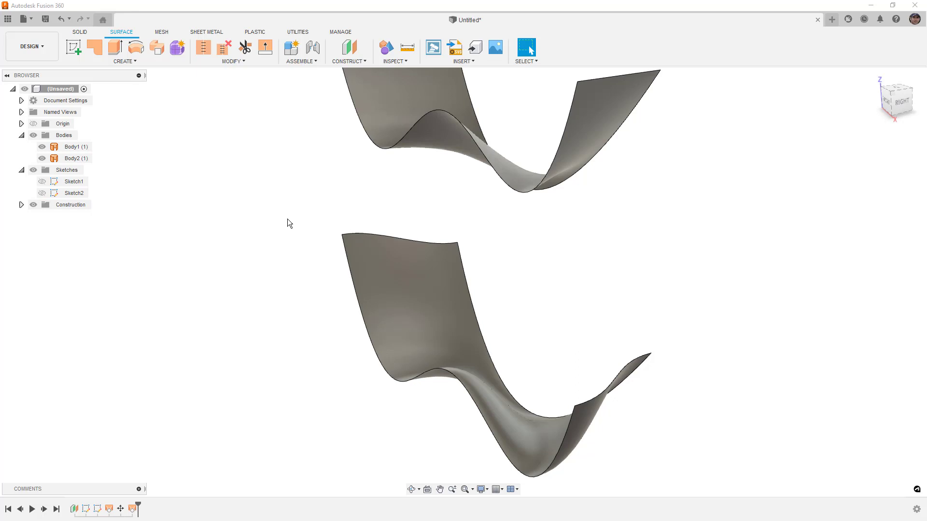
scroll(306, 289, "down", 2)
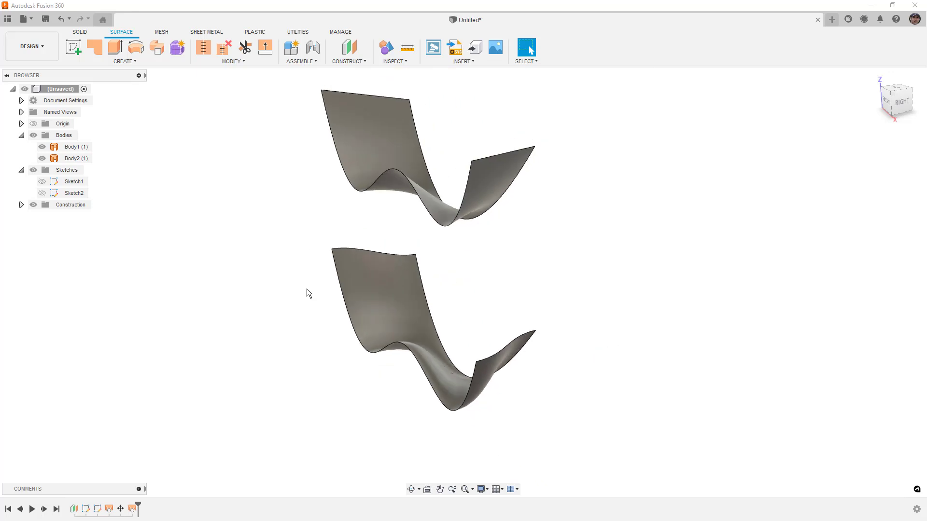
left_click(354, 314)
mouse_move(354, 314)
middle_mouse_down("shift")
mouse_move(296, 317)
mouse_move(367, 313)
mouse_move(360, 315)
middle_mouse_up("shift")
key("Escape")
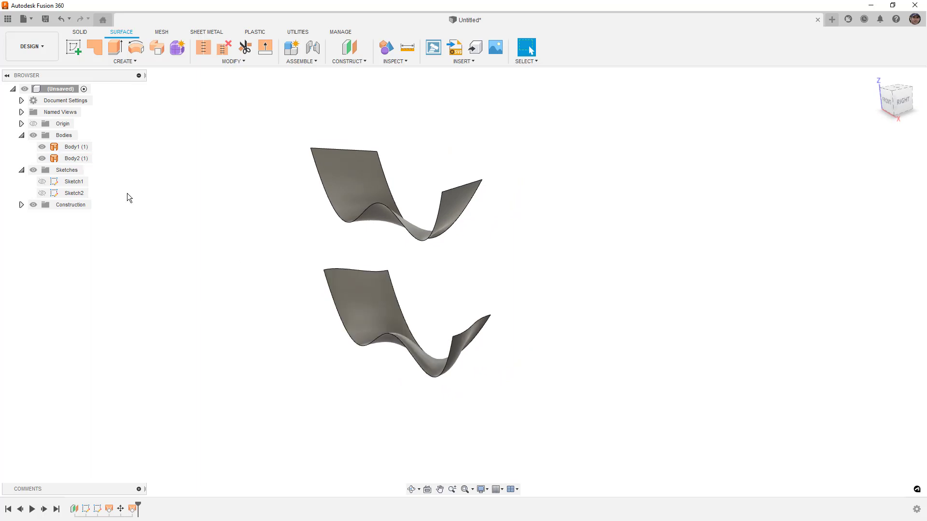
- Move both lofted surface bodies together by -140 mm along Y
left_click(74, 146)
left_click(72, 159, "ctrl")
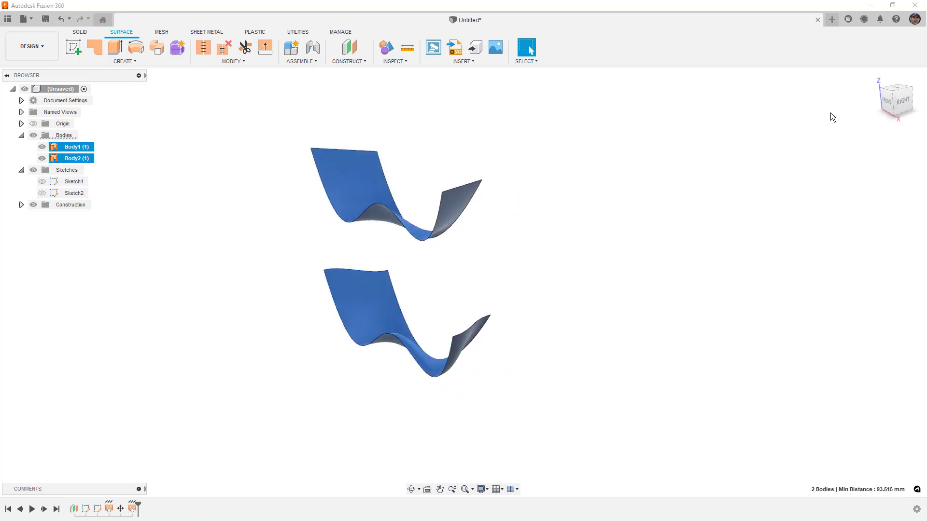
left_click(902, 100)
key("m")
left_click_drag(415, 247, 293, 252)
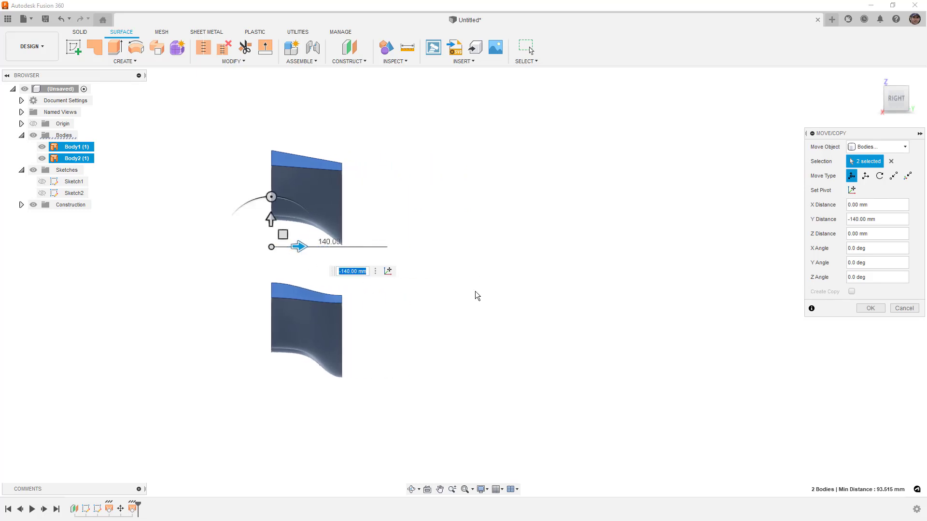
left_click(871, 308)
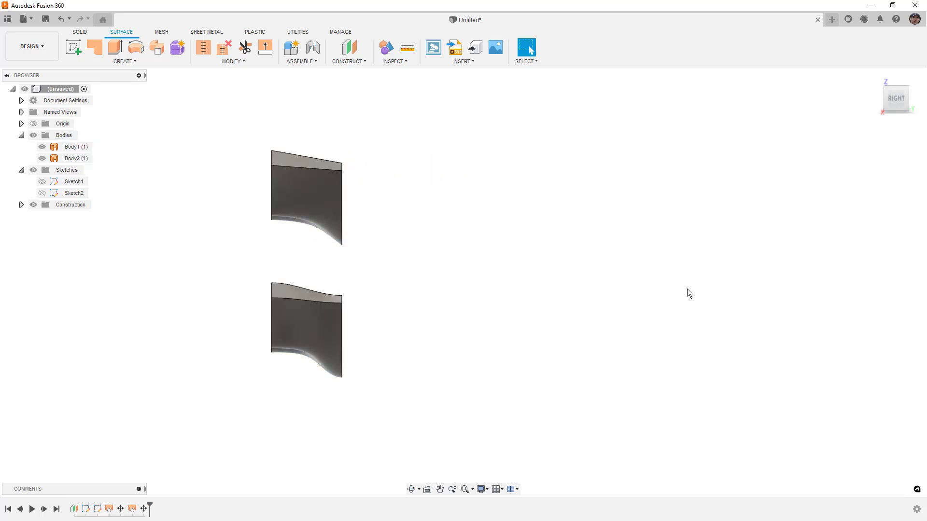
- Mirror both lofted surface bodies across the origin XZ plane as new bodies
middle_click_drag(463, 276, 437, 276, "shift")
left_click(83, 147)
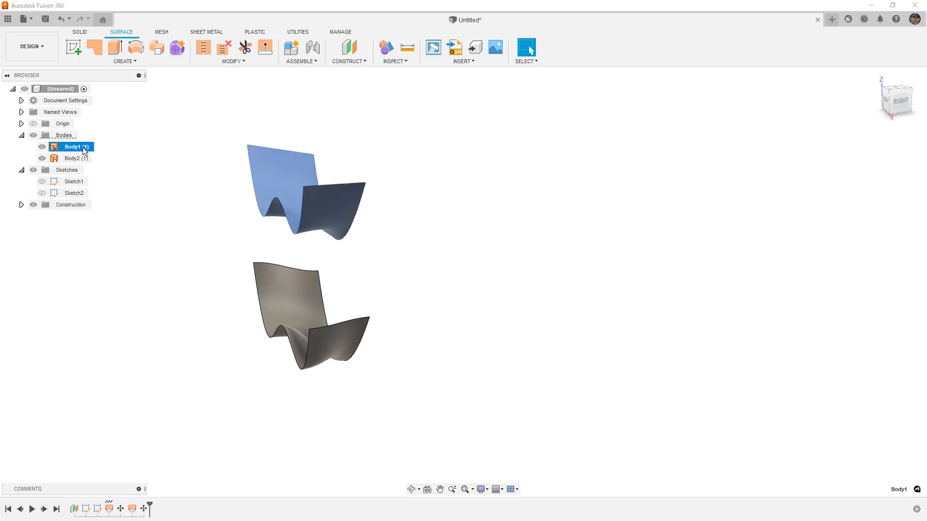
left_click(83, 159, "shift")
left_click(129, 62)
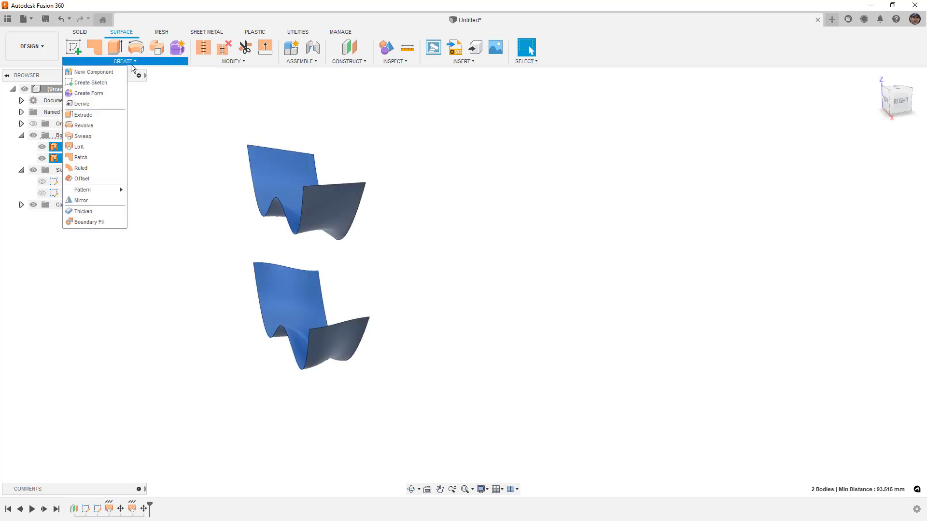
left_click(98, 202)
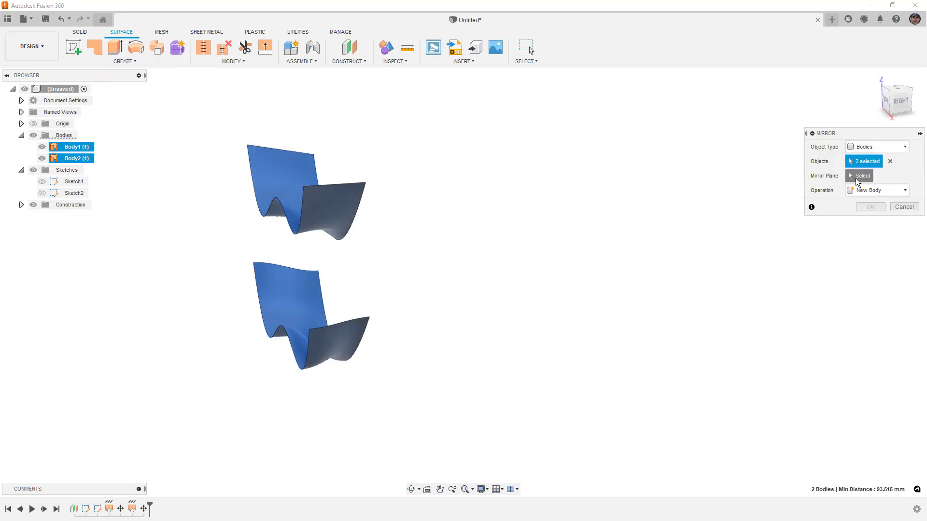
left_click(458, 288)
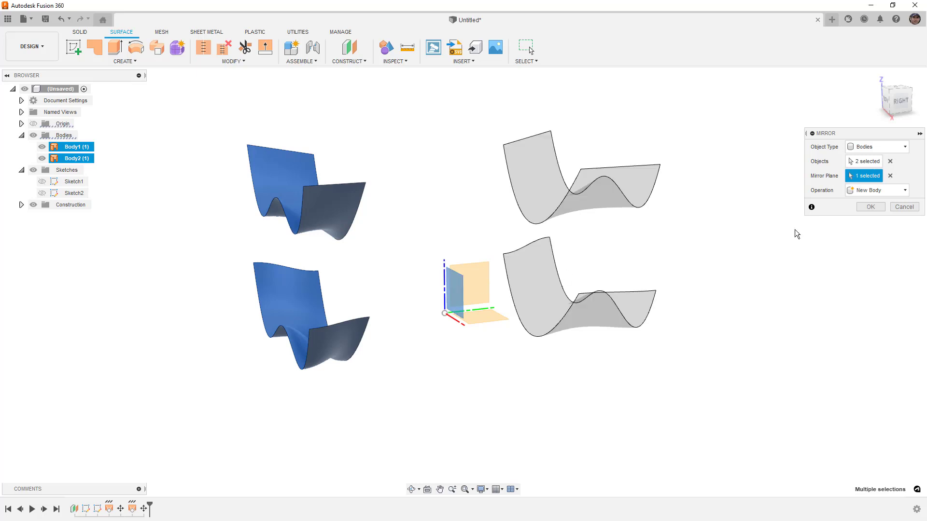
left_click(870, 208)
- Set up a move of the two mirrored bodies and rotate them -180 degrees about Z
middle_click_drag(842, 216, 706, 233, "shift")
left_click(75, 172)
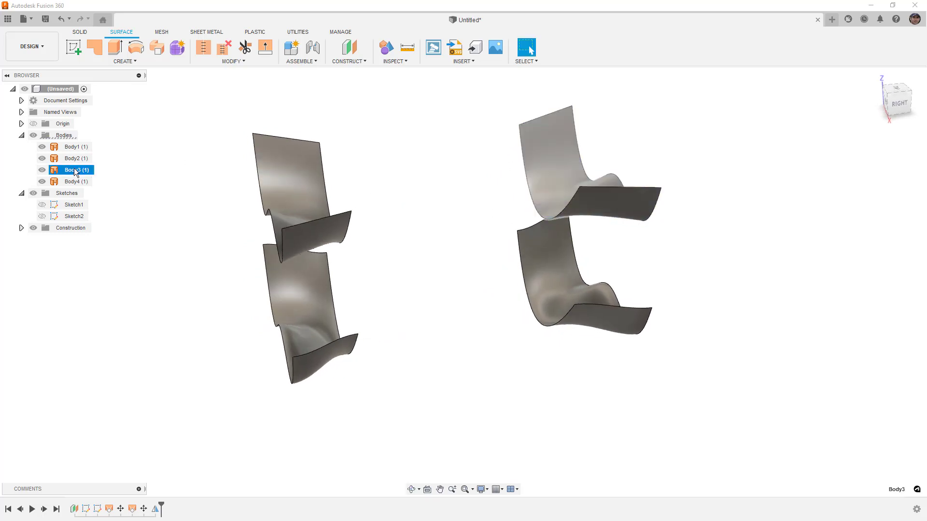
left_click(73, 182, "shift")
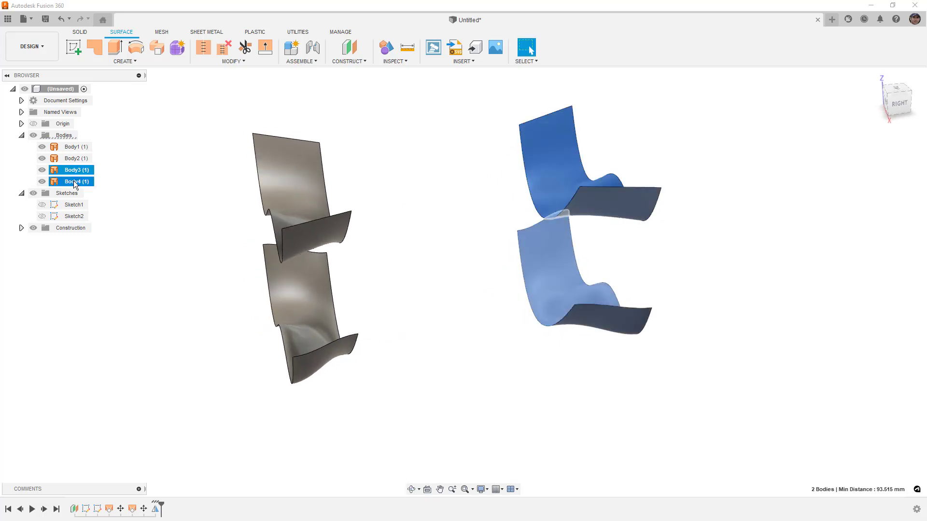
left_click(899, 104)
key("m")
middle_click_drag(711, 166, 710, 227, "shift")
left_click_drag(667, 169, 507, 176)
left_click(896, 95)
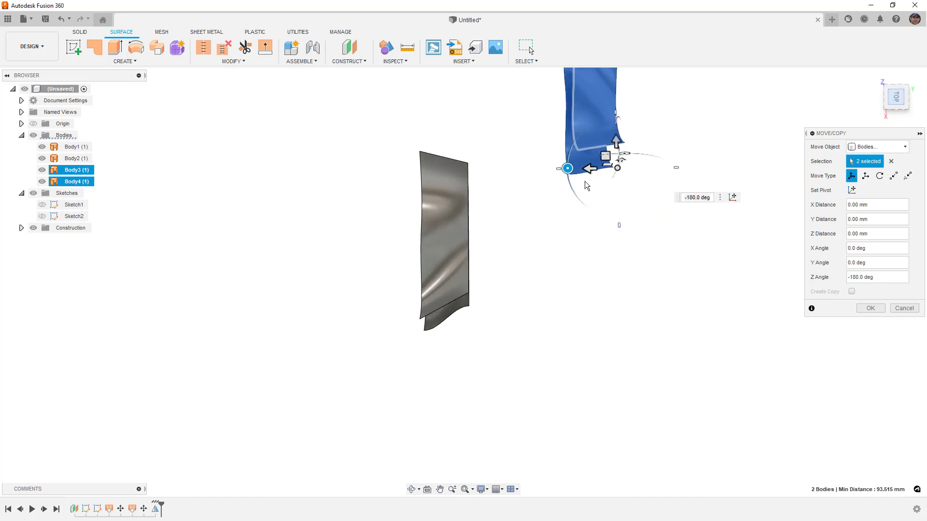
- Move the two rotated bodies by about -342.8 mm along X and -104.8 mm along Y, opposite the original pair
left_click(567, 164)
left_click_drag(581, 190, 598, 263)
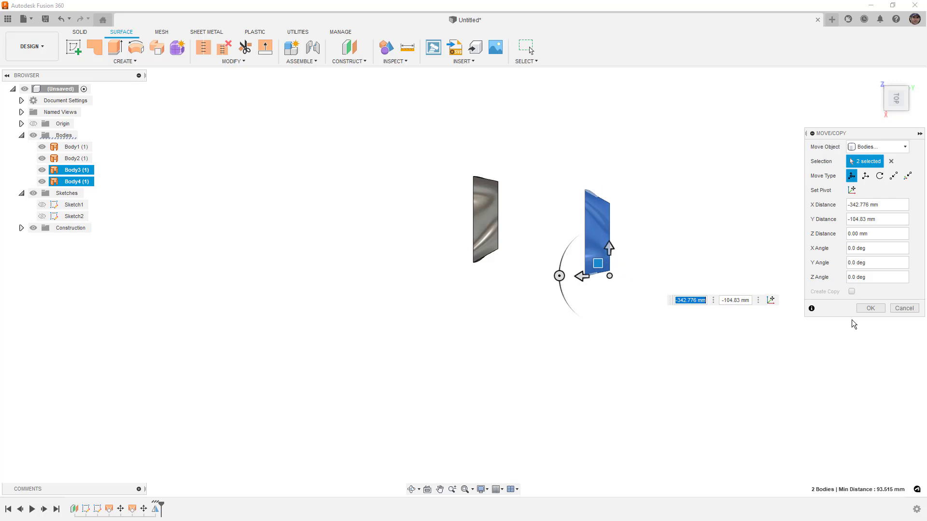
left_click(871, 309)
- Set up a surface loft between the facing inner edges of the two lower surfaces
middle_click_drag(664, 341, 668, 277, "shift")
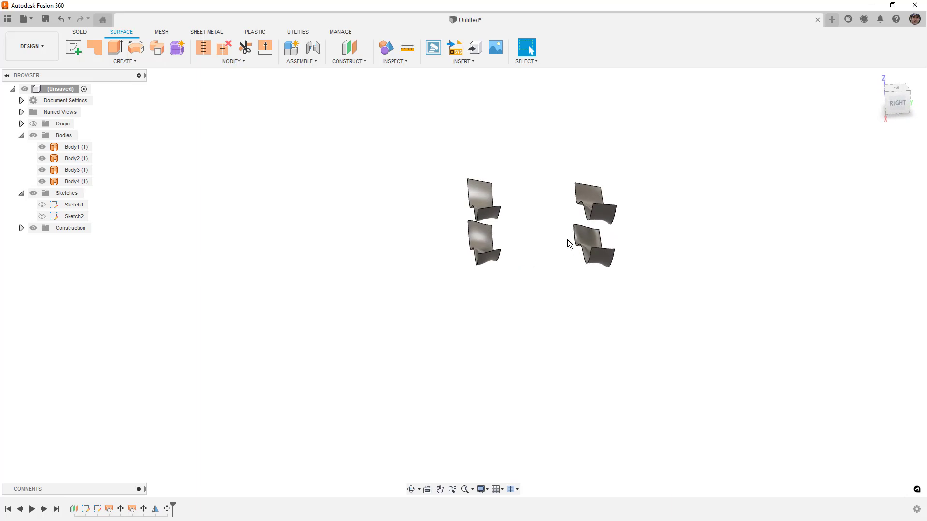
scroll(568, 237, "up", 3)
scroll(568, 237, "up", 3)
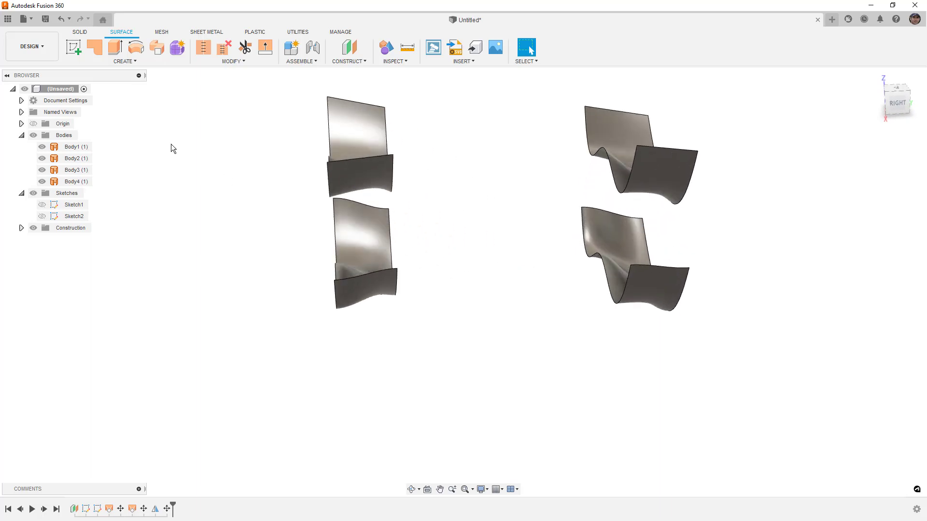
left_click(137, 62)
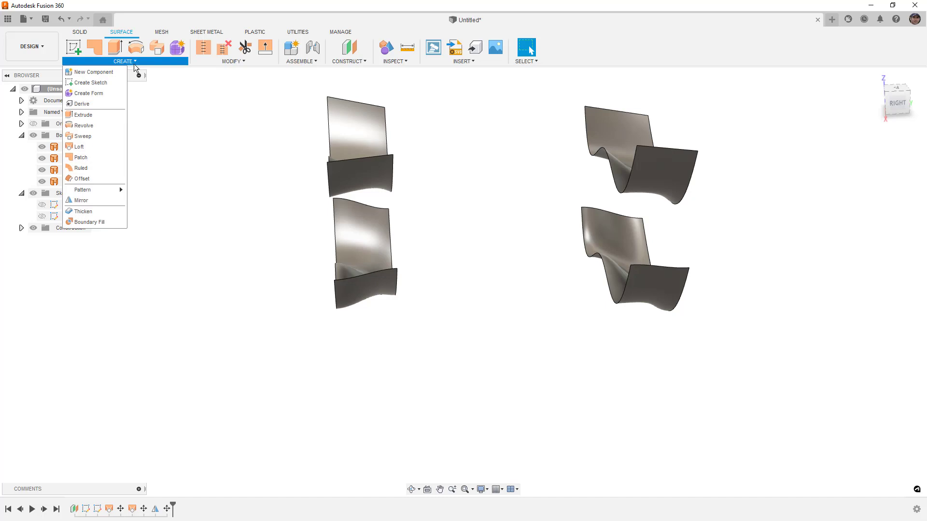
left_click(97, 149)
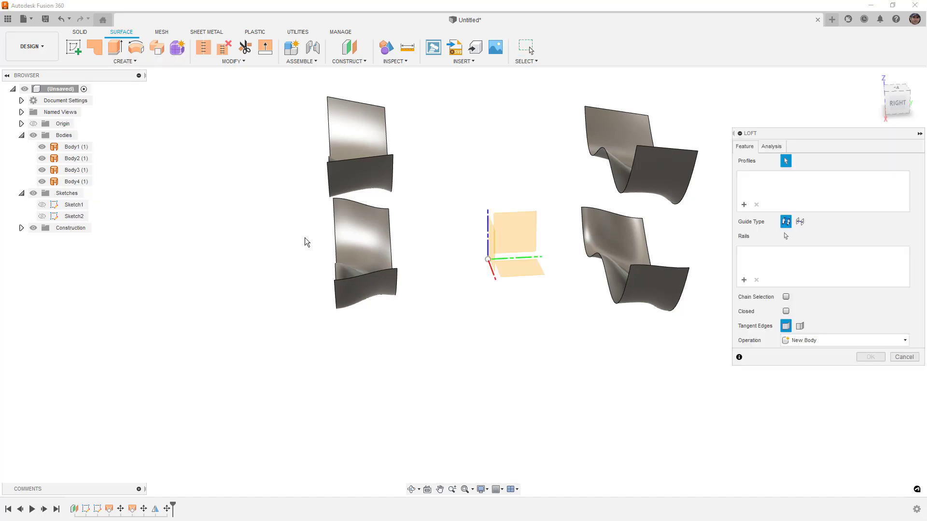
left_click(388, 218)
left_click(582, 223)
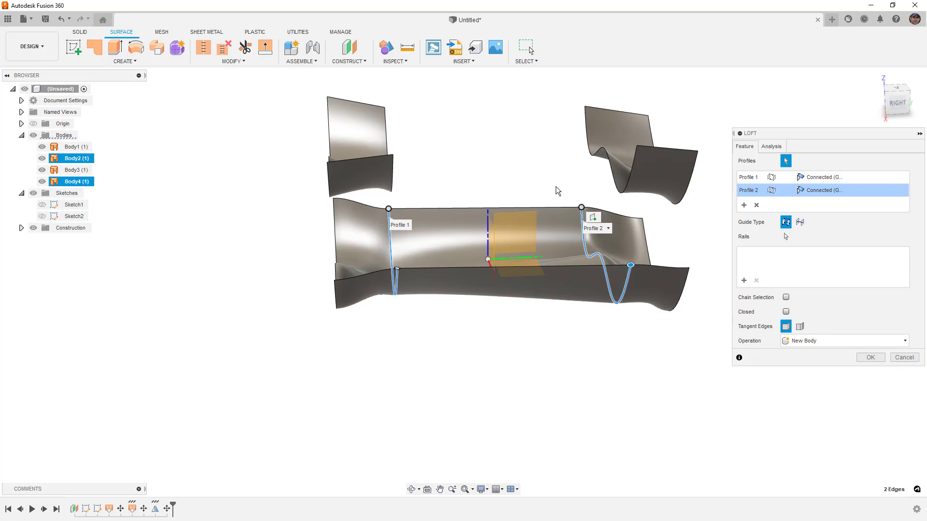
scroll(548, 194, "up", 3)
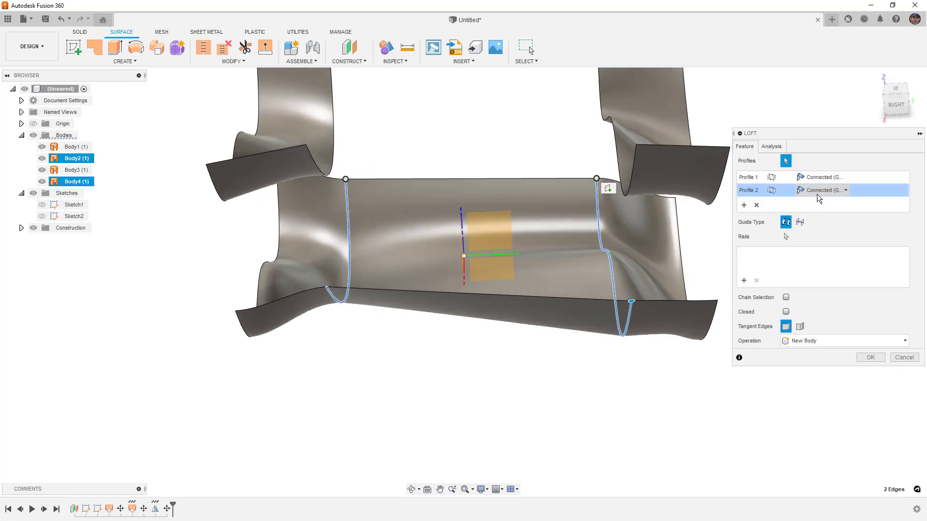
- Set both profiles of the lower loft to Tangent (G1) continuity
left_click(820, 179)
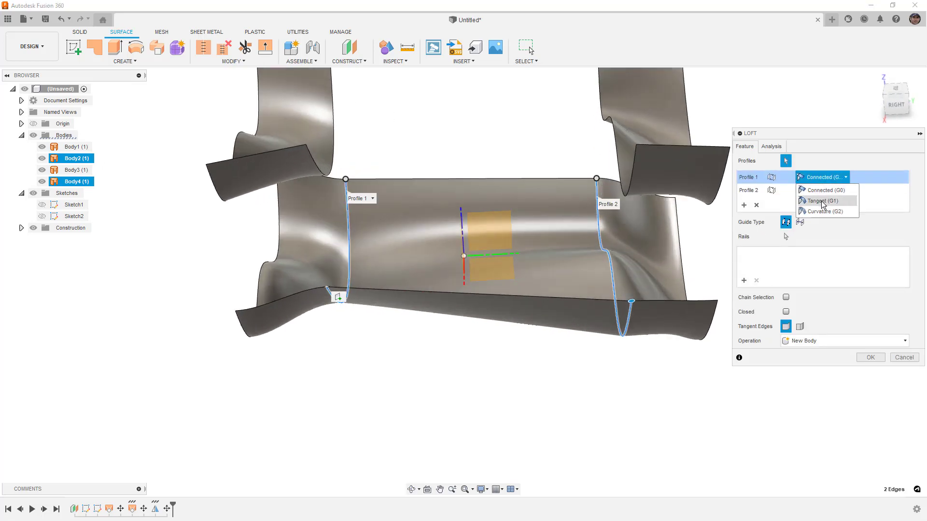
left_click(824, 201)
left_click(815, 190)
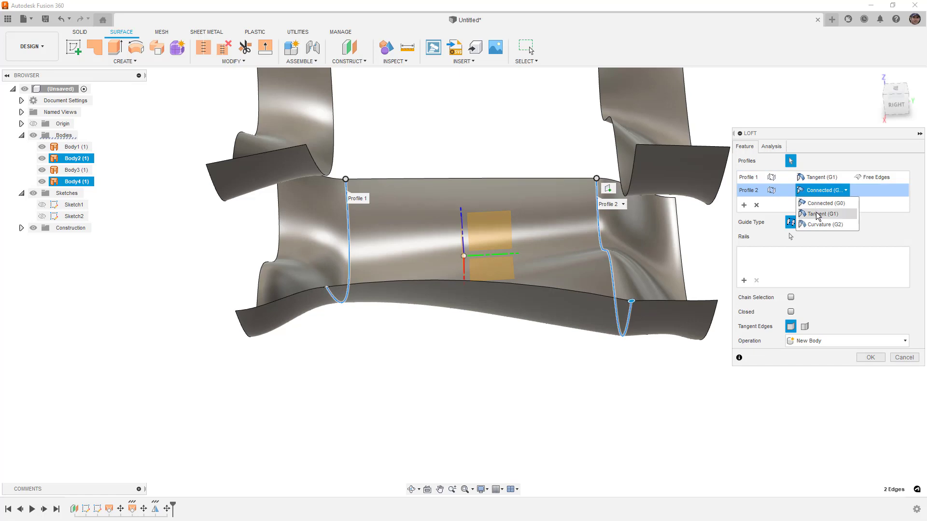
left_click(818, 214)
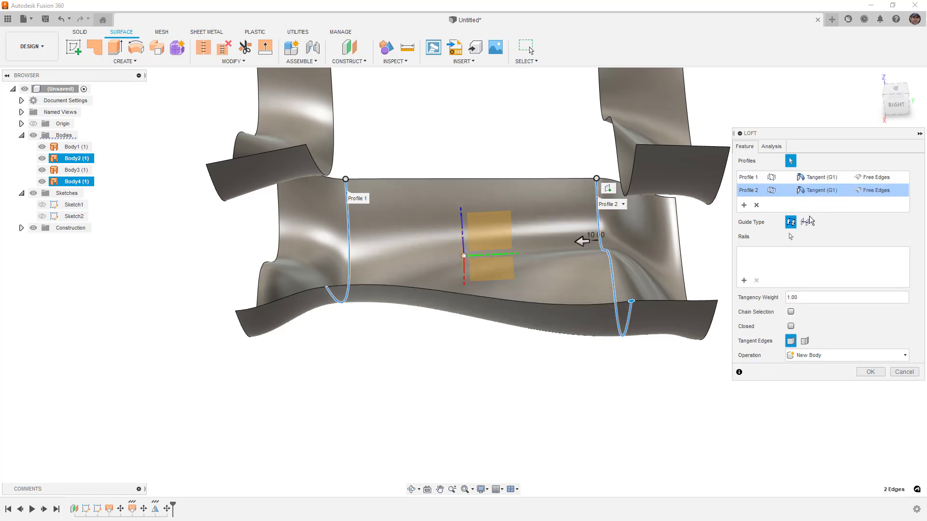
- Try the Align Edges option on both profiles of the lower loft
left_click(888, 178)
left_click(886, 199)
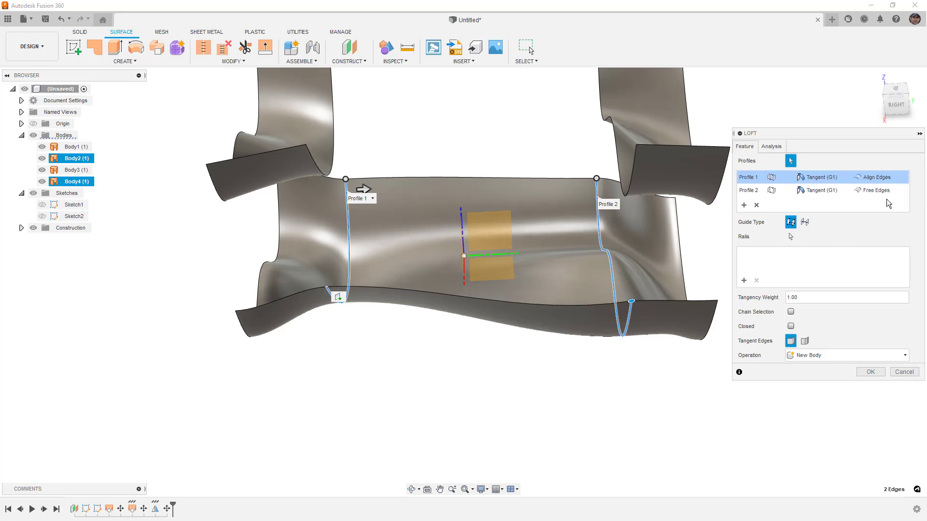
left_click(885, 192)
left_click(881, 215)
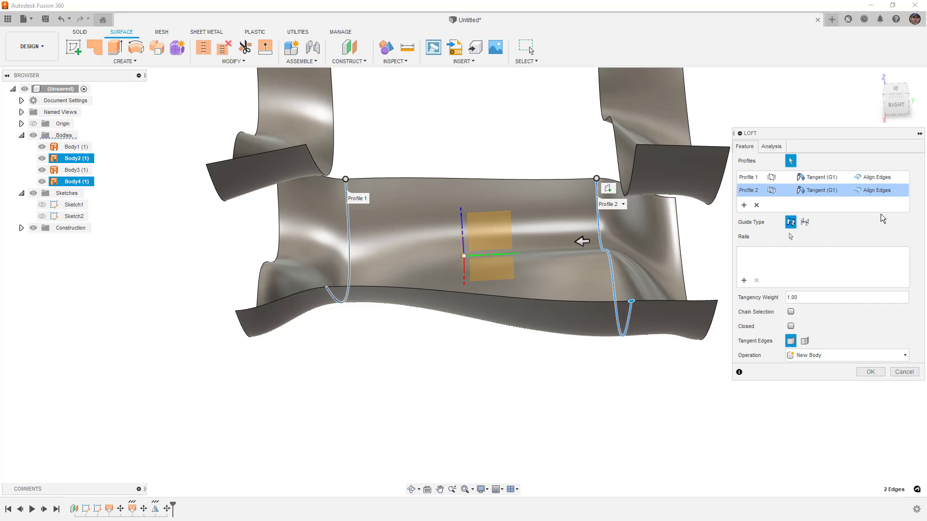
left_click(743, 206)
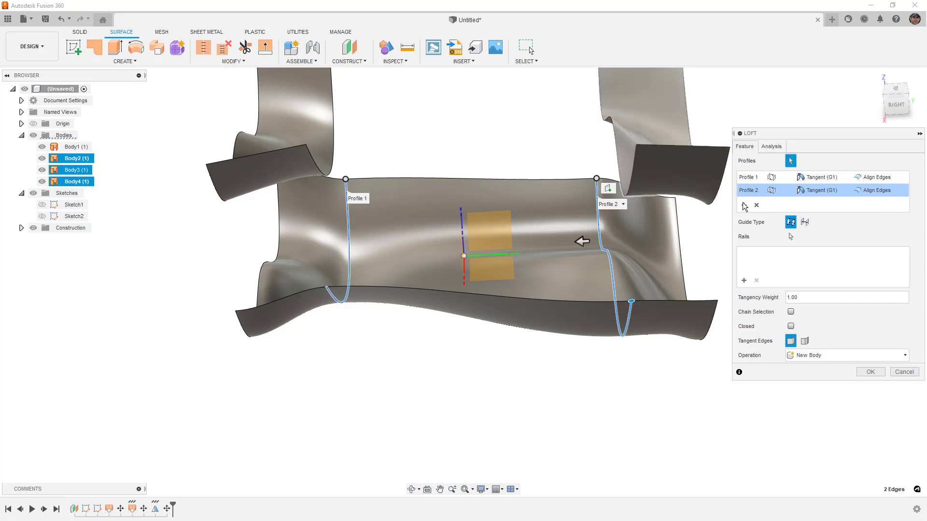
- Set both profiles of the lower loft to Align to Surface and create the surface as a new body
left_click(874, 178)
left_click(879, 210)
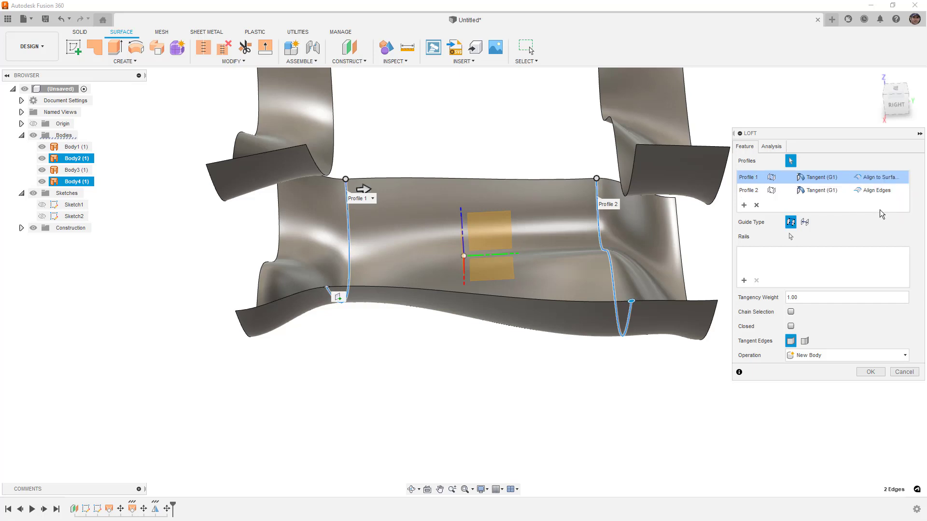
left_click(884, 191)
left_click(879, 224)
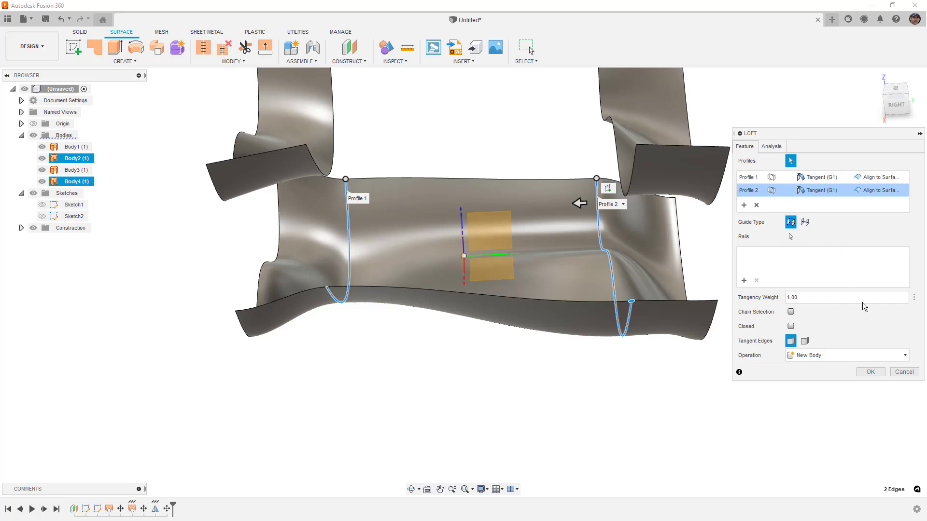
left_click(871, 372)
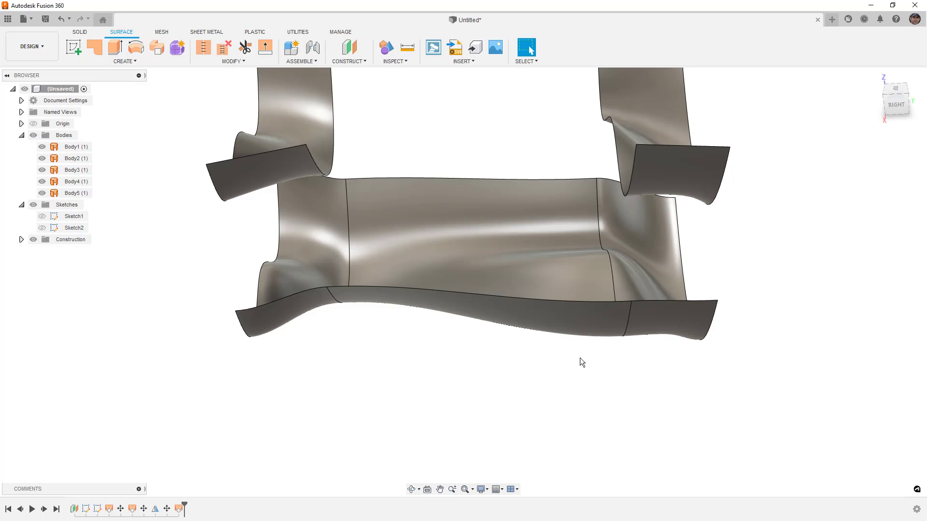
- Rename the new connecting surface body as R1 and hide it
left_click(584, 335)
middle_click_drag(586, 337, 594, 319, "shift")
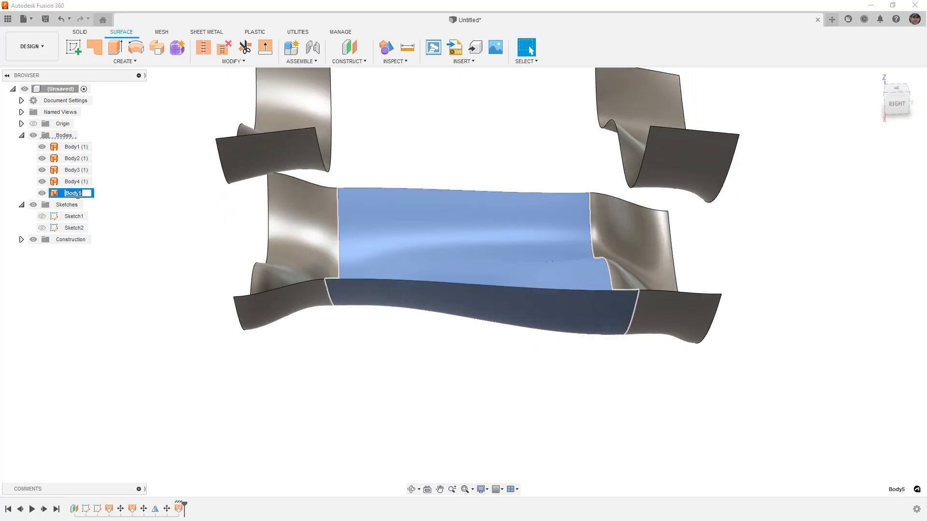
type("R1")
key("Return")
left_click(42, 193)
key("F6")
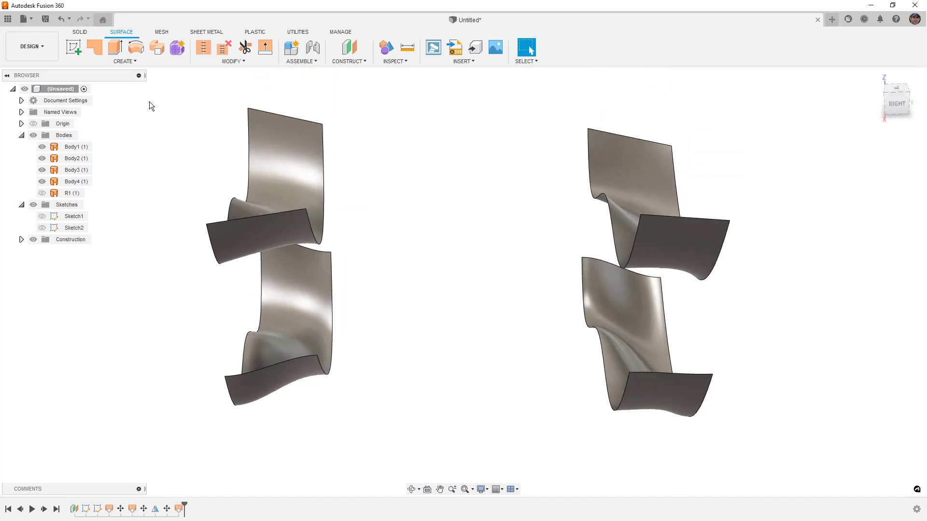
- Set up a surface loft between the facing inner edges of the two upper surfaces
left_click(150, 62)
left_click(81, 147)
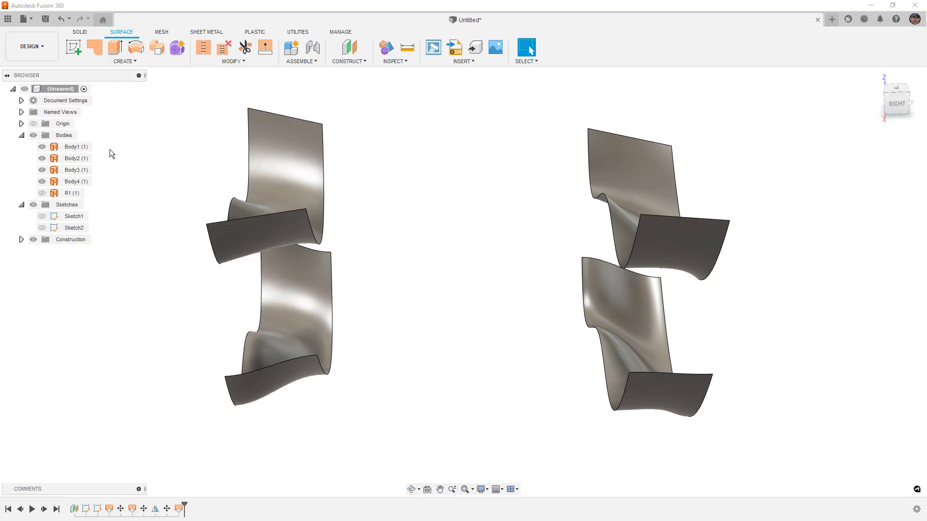
left_click(323, 150)
left_click(595, 147)
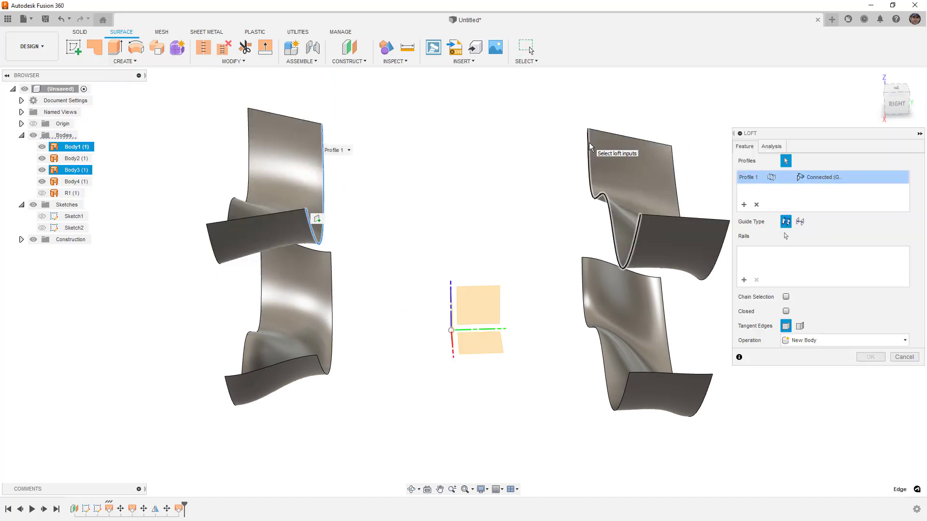
middle_click_drag(596, 147, 515, 198, "shift")
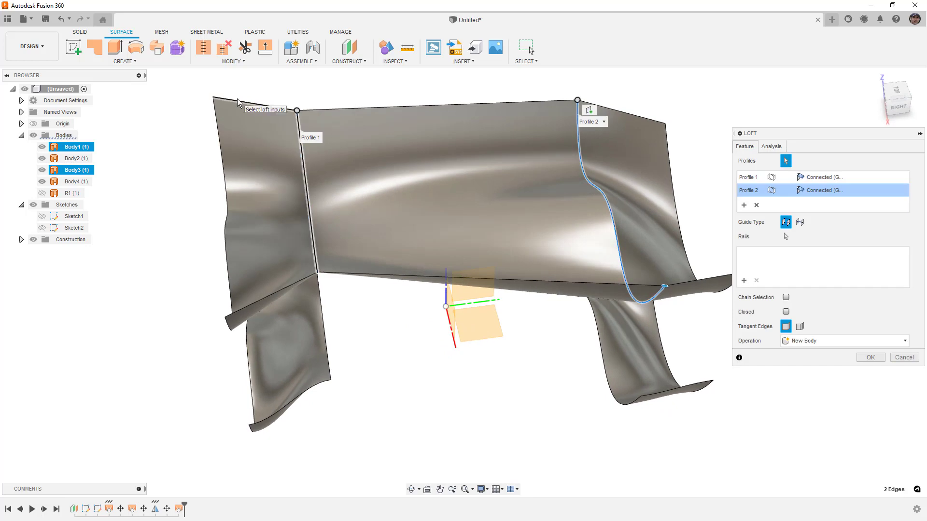
- Set both profiles of the upper loft to Tangent (G1) continuity
left_click(823, 178)
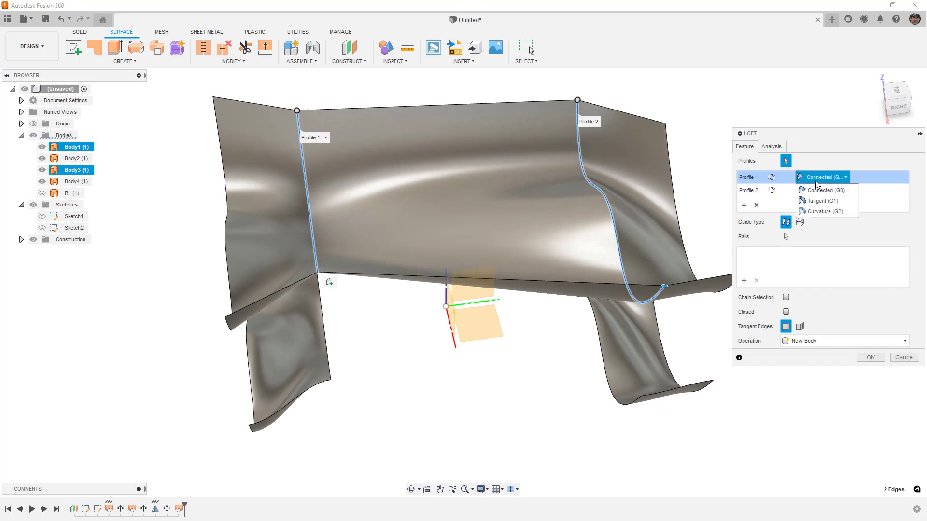
left_click(823, 202)
left_click(825, 194)
left_click(826, 193)
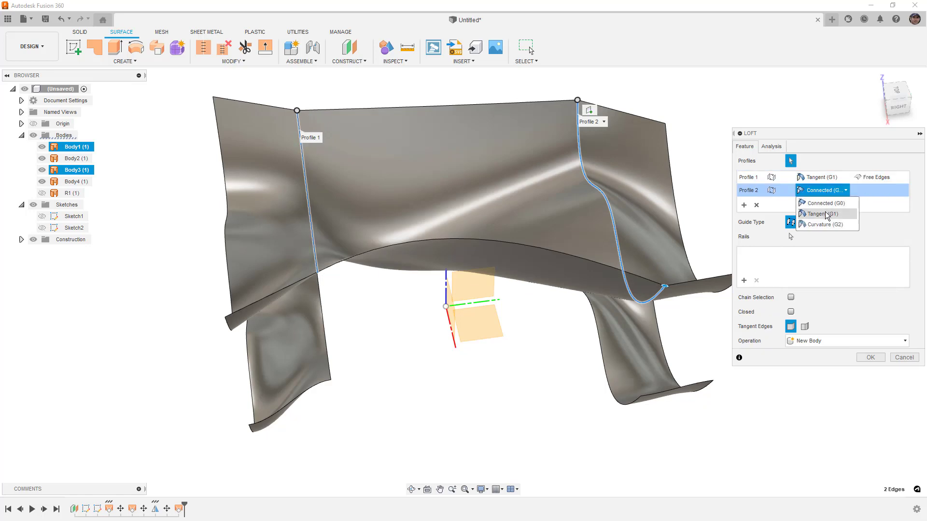
left_click(825, 211)
- Set both profiles of the upper loft to Align Edges
left_click(876, 179)
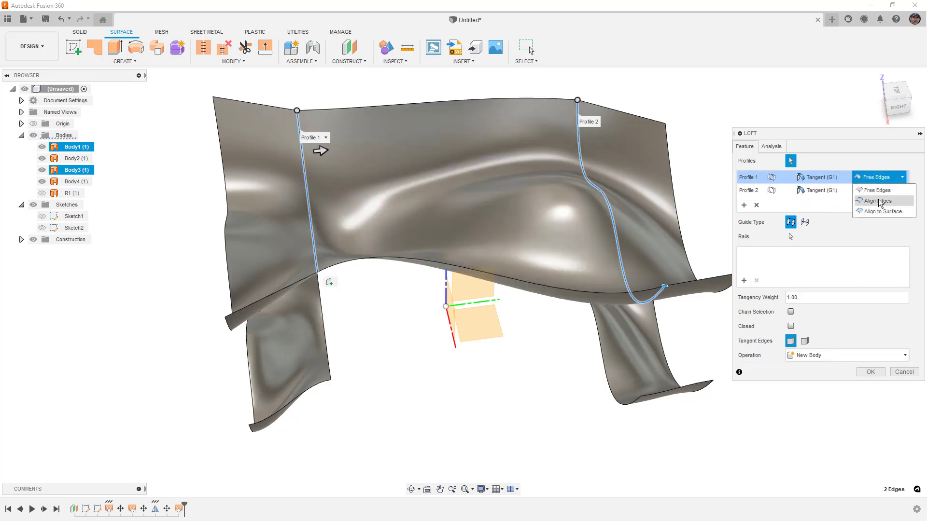
left_click(879, 198)
left_click(876, 190)
left_click(882, 211)
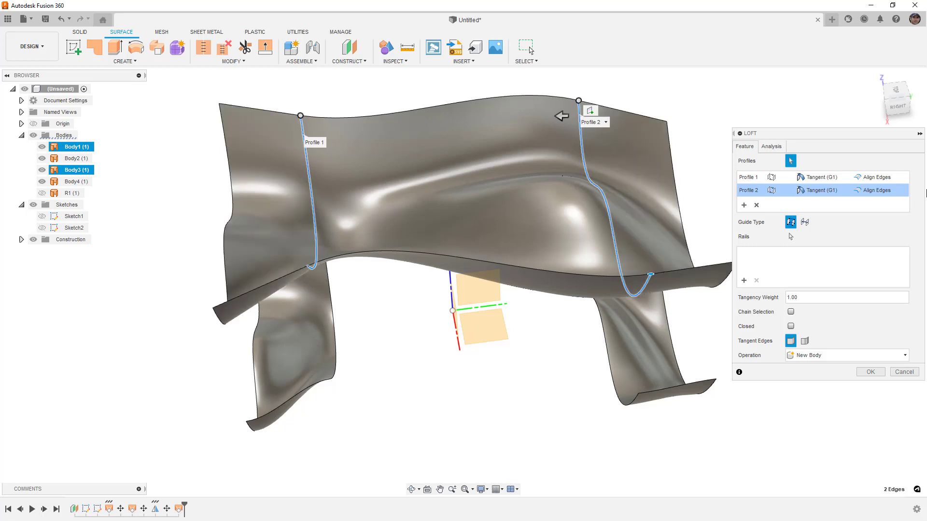
- Try Align to Surface on the second profile of the upper loft, and return it to Align Edges
left_click(882, 196)
left_click(878, 224)
left_click(883, 192)
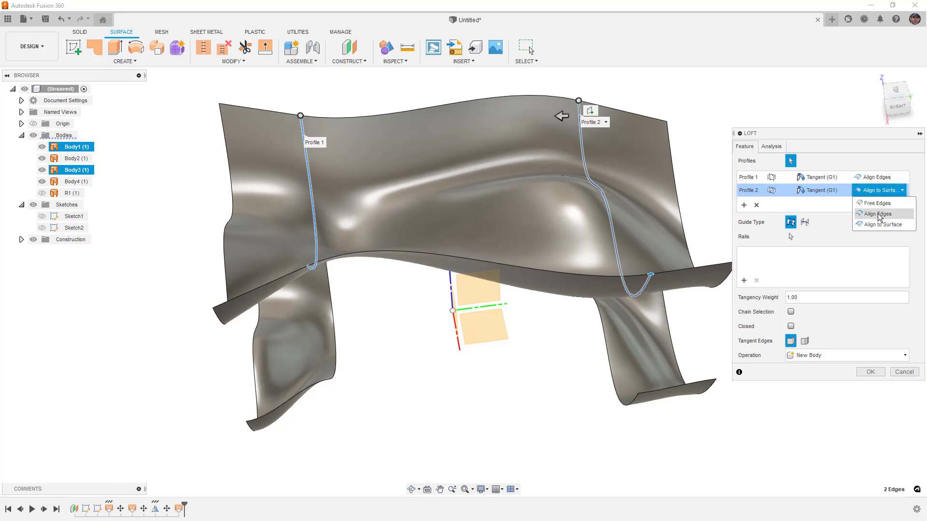
left_click(878, 214)
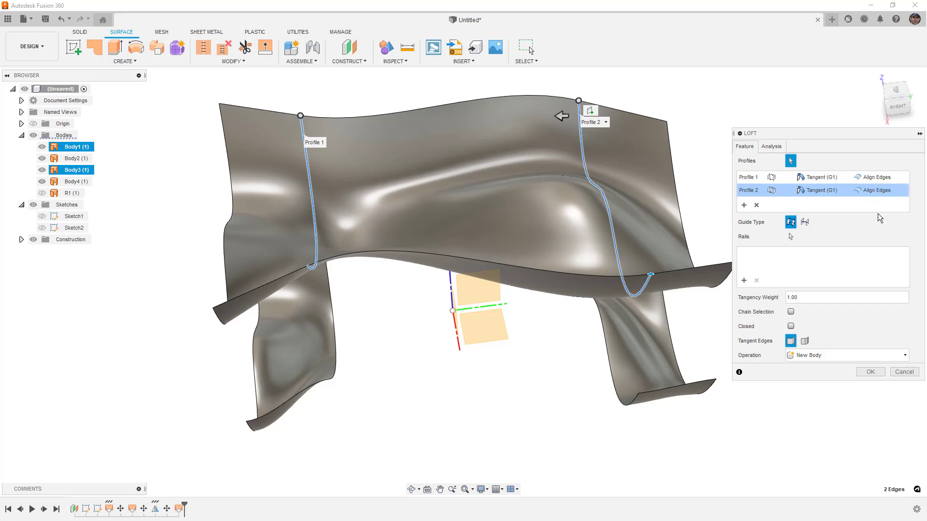
- Create the upper connecting surface as a new body and select that body
left_click(873, 373)
left_click(77, 207)
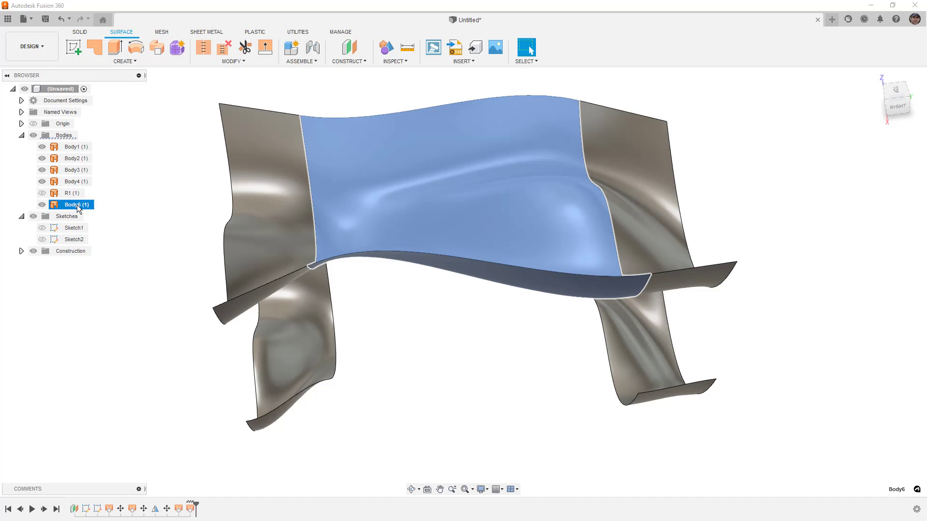
- Rename the upper connecting body as R2 and hide it
double_click(77, 206)
type("R2")
key("Return")
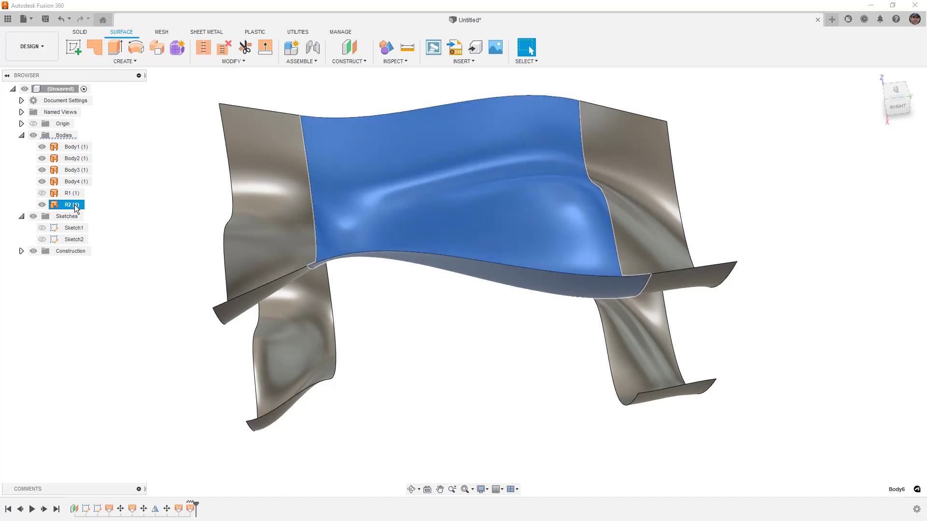
middle_click_drag(346, 188, 325, 186, "shift")
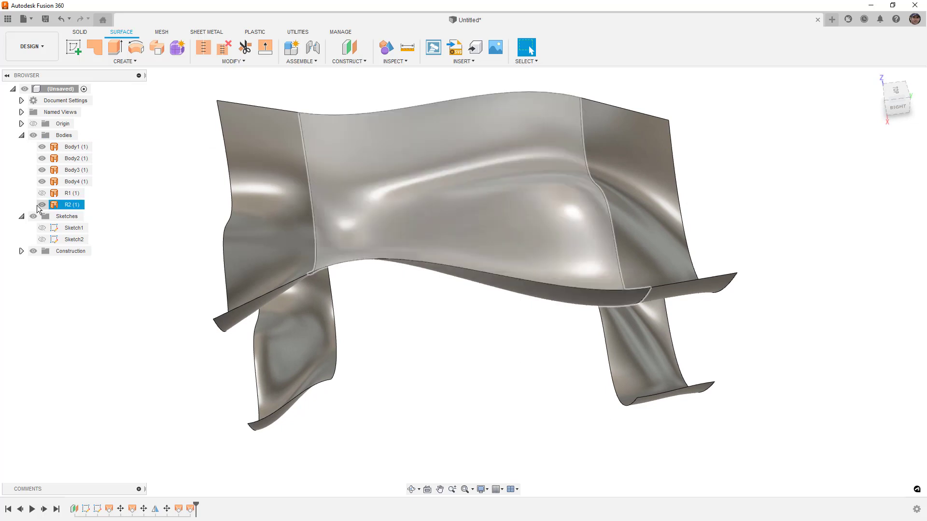
left_click(41, 204)
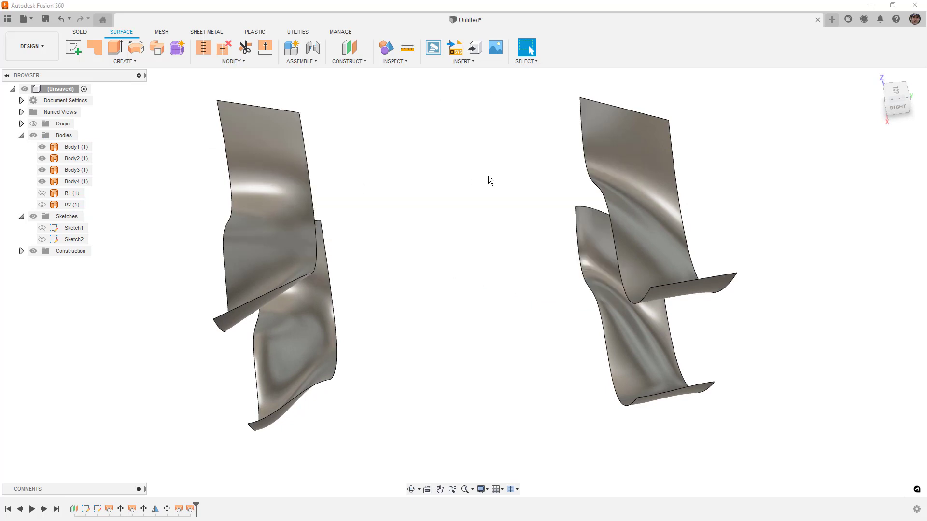
- Start a sketch on the horizontal XY origin plane and project one end edge of Body1 and the opposite end edge of Body2
left_click(73, 46)
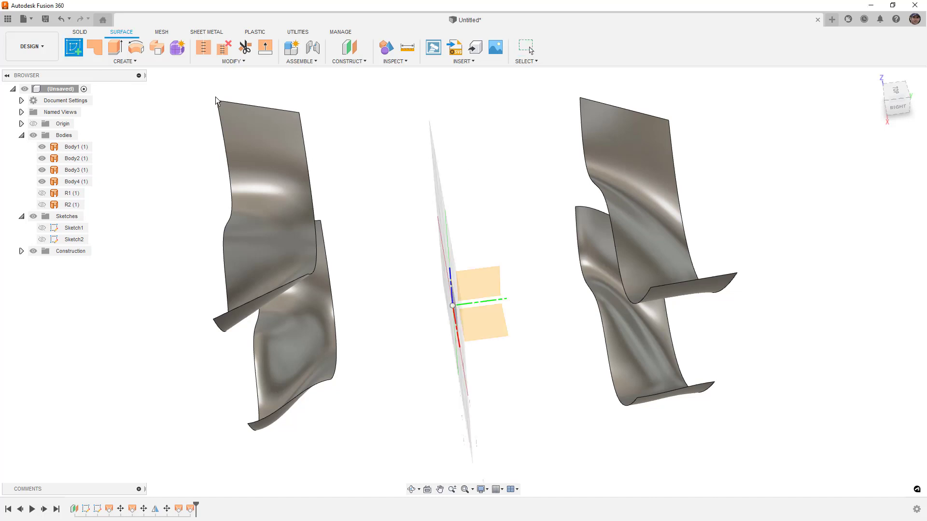
left_click(494, 320)
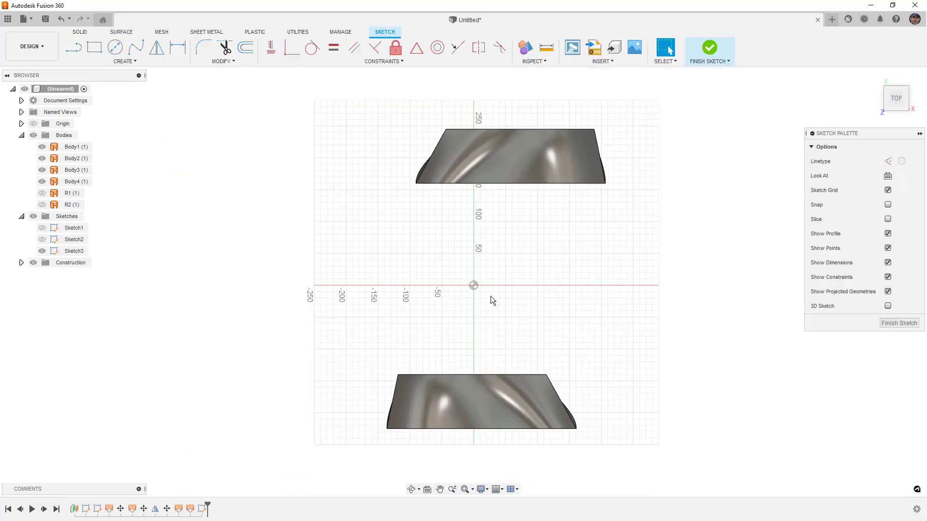
scroll(434, 360, "up", 3)
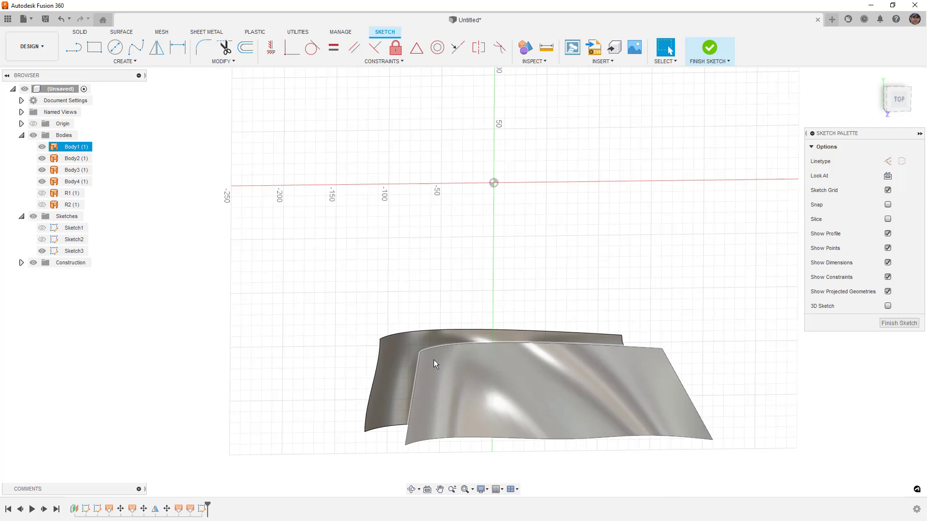
key("p")
left_click(419, 361)
left_click(419, 362)
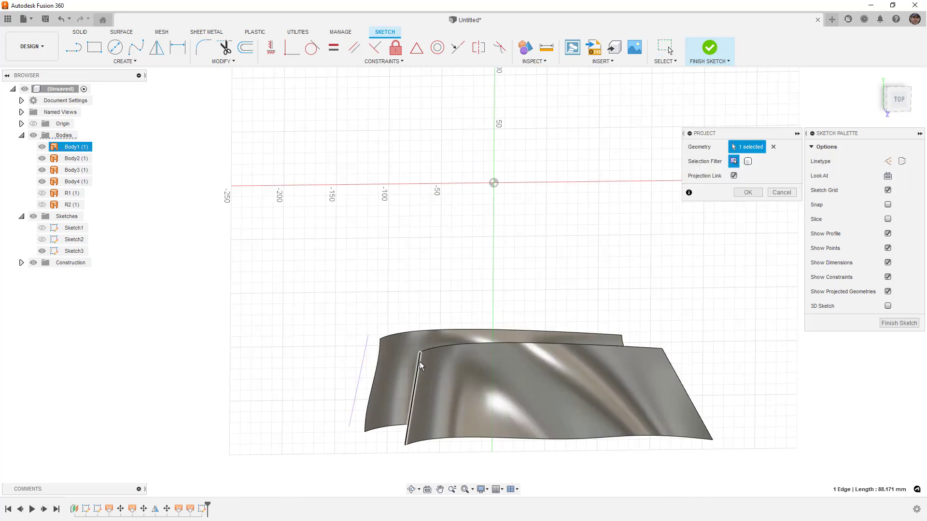
middle_click_drag(699, 356, 696, 355, "shift")
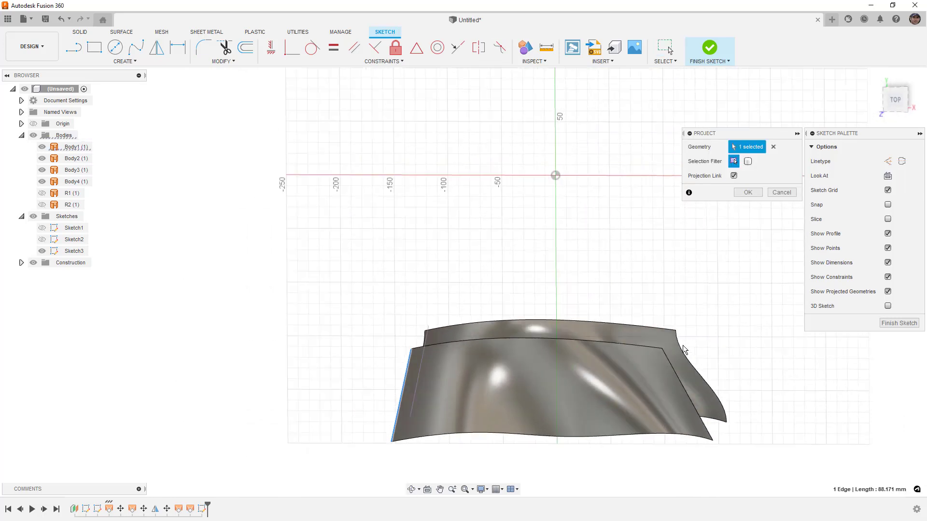
left_click(688, 358)
left_click(749, 193)
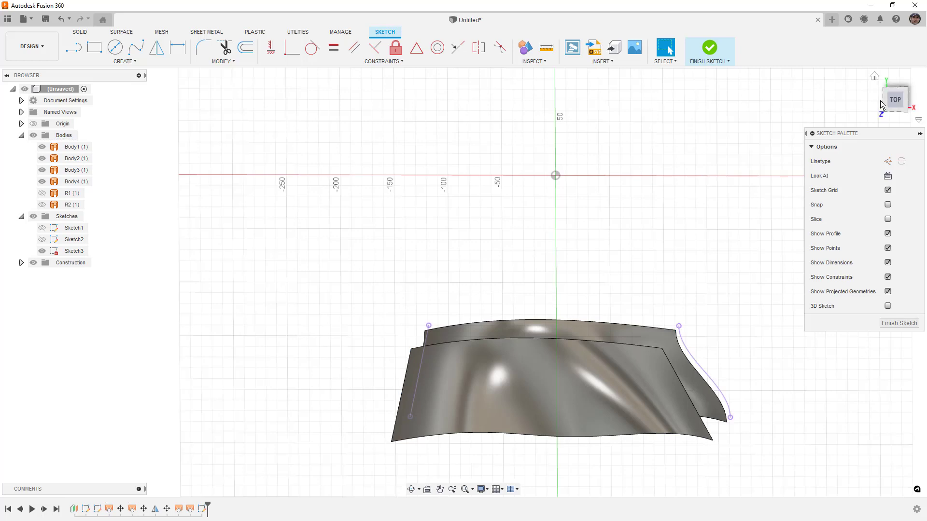
- Draw a three-point fit spline from the inner corner of the straight projected edge, bowing inward and ending beyond the surfaces' outer edge
left_click(896, 99)
left_click(136, 47)
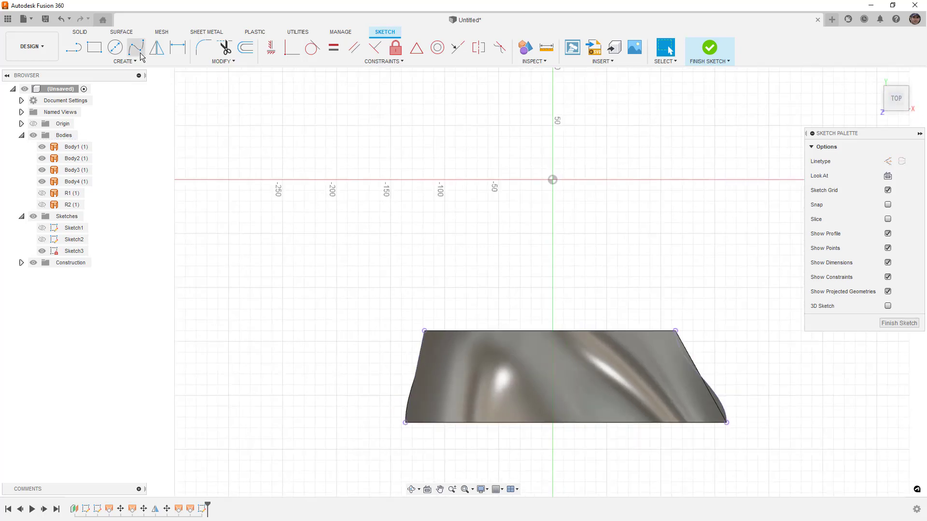
scroll(424, 331, "up", 3)
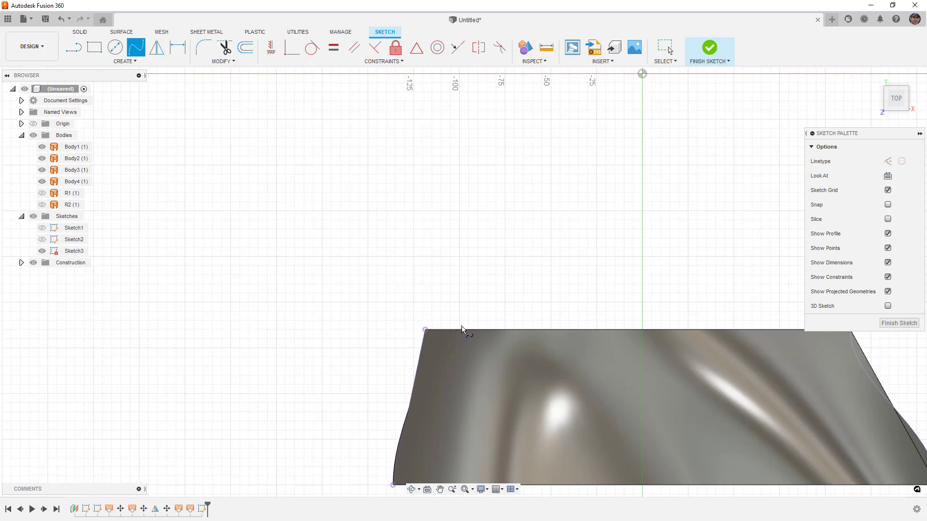
mouse_move(462, 330)
middle_mouse_down()
mouse_move(449, 263)
mouse_move(412, 262)
middle_mouse_up()
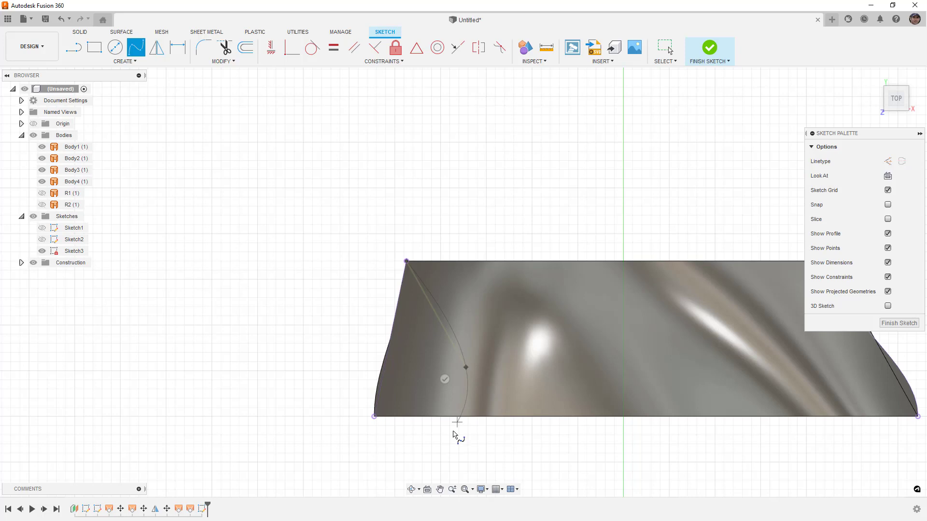
left_click(424, 462)
left_click(406, 447)
scroll(405, 415, "down", 2)
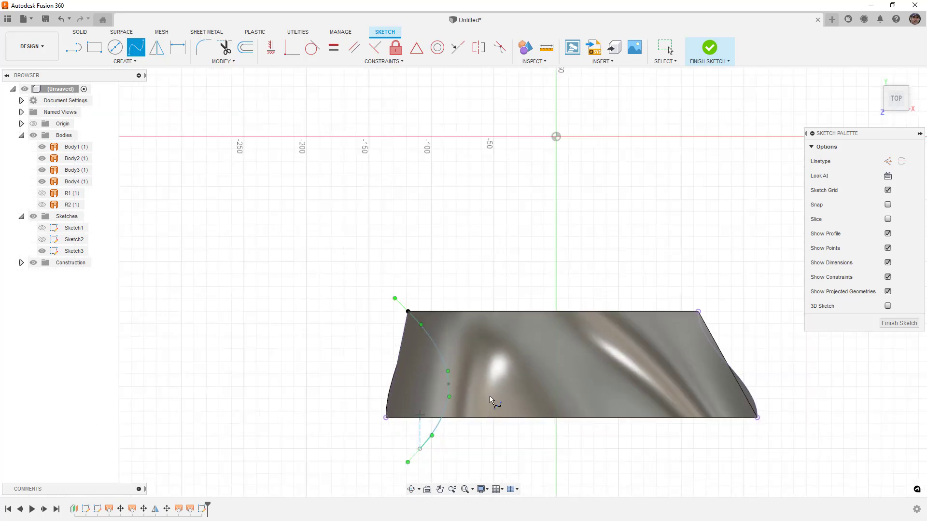
- Draw a second inward-bowing three-point spline from the inner corner of the curved projected edge past the outer edge, and finish the sketch
middle_click_drag(493, 399, 341, 378)
scroll(554, 297, "up", 2)
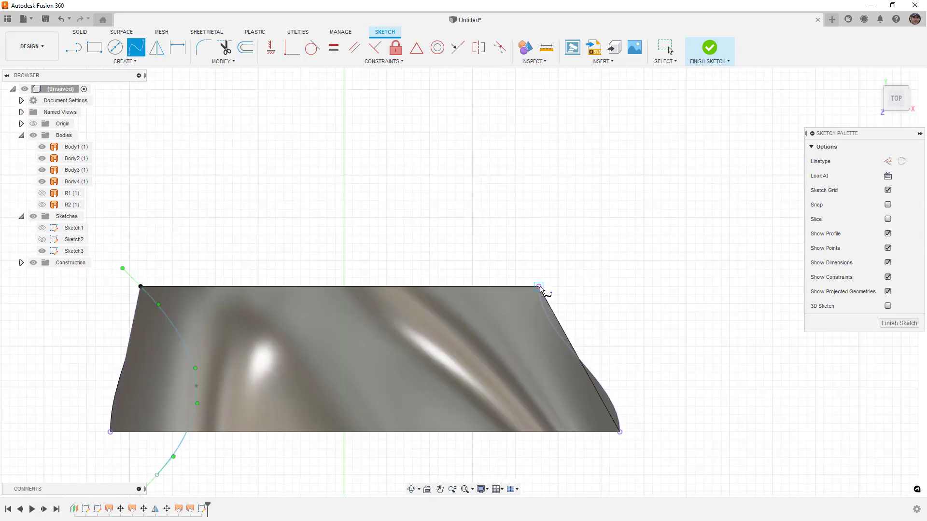
left_click(539, 468)
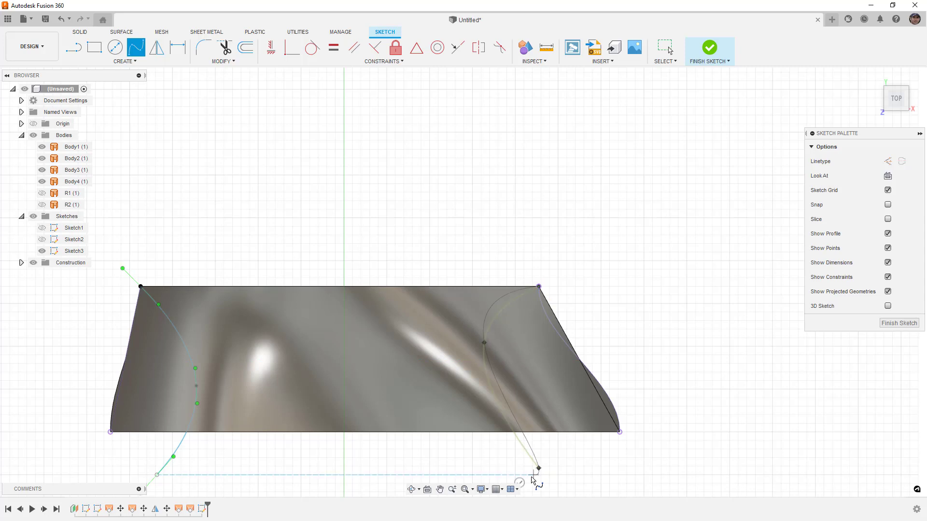
left_click(513, 486)
left_click(701, 66)
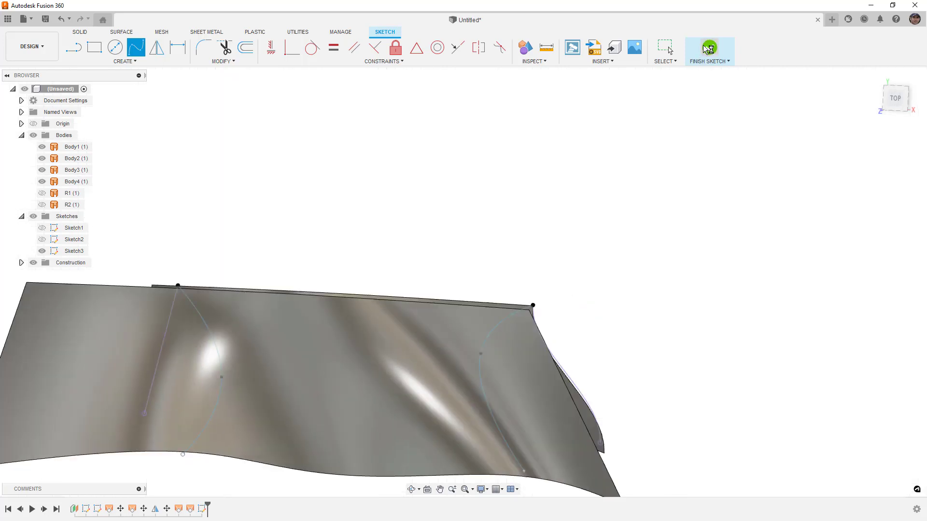
- Trim away the end of the lower surface, Body2, using the first sketched spline as the trim tool
left_click(244, 46)
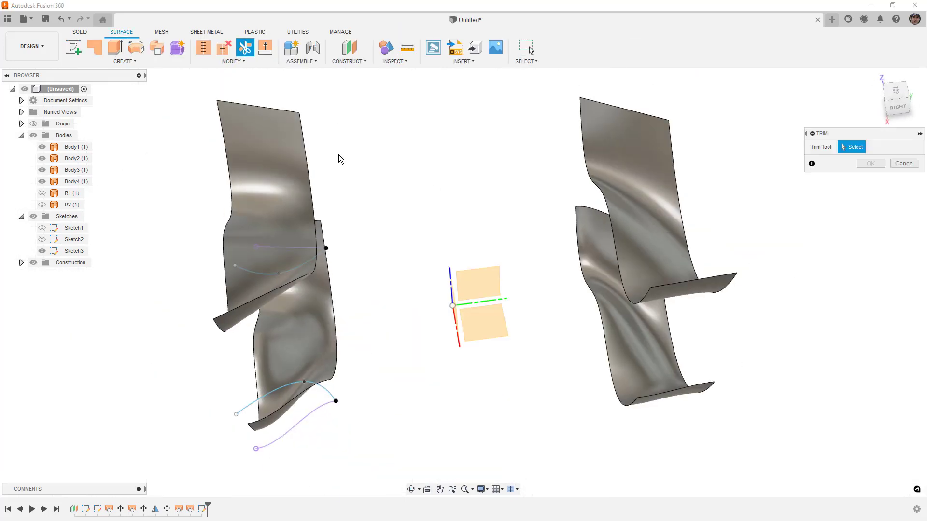
left_click(320, 258)
mouse_move(352, 228)
middle_mouse_down("shift")
mouse_move(341, 255)
mouse_move(396, 227)
middle_mouse_up("shift")
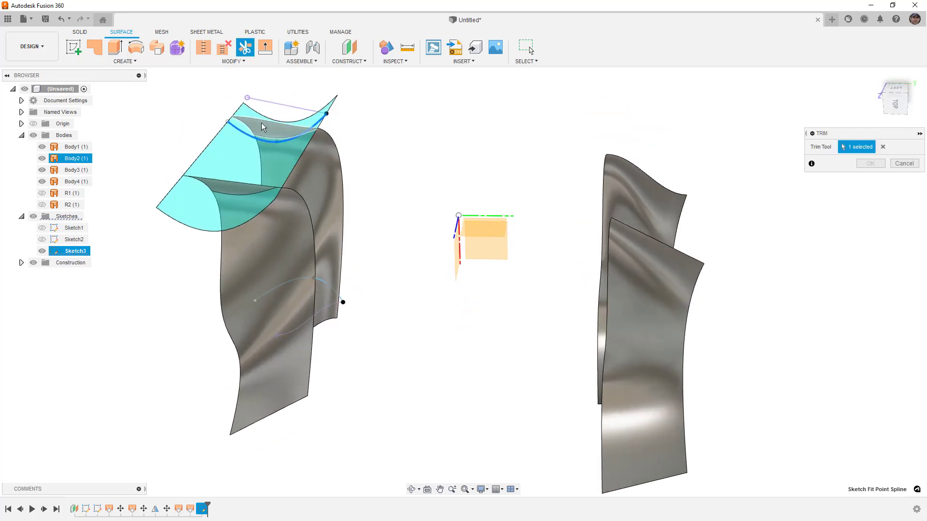
left_click(871, 163)
- Trim away the end of the upper surface, Body1, with the second sketched spline, and hide Sketch3
right_click(471, 348)
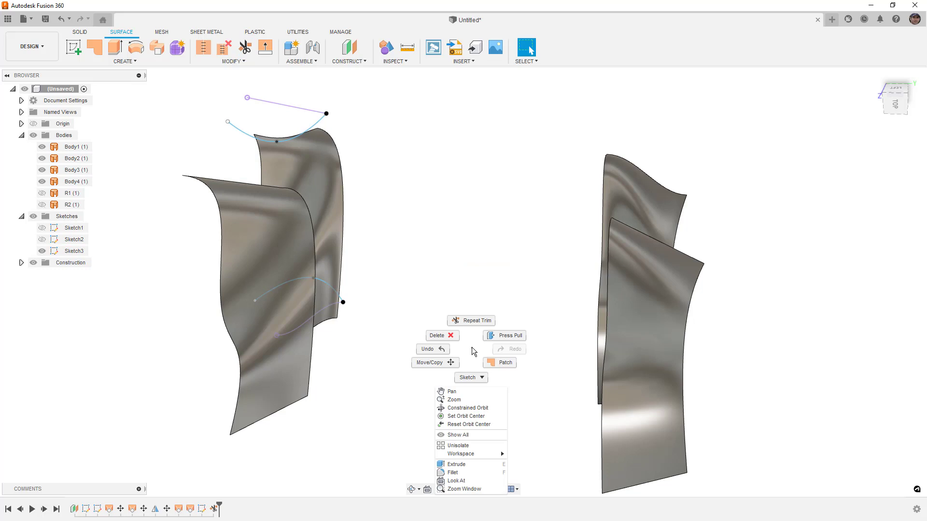
left_click(471, 322)
left_click(329, 287)
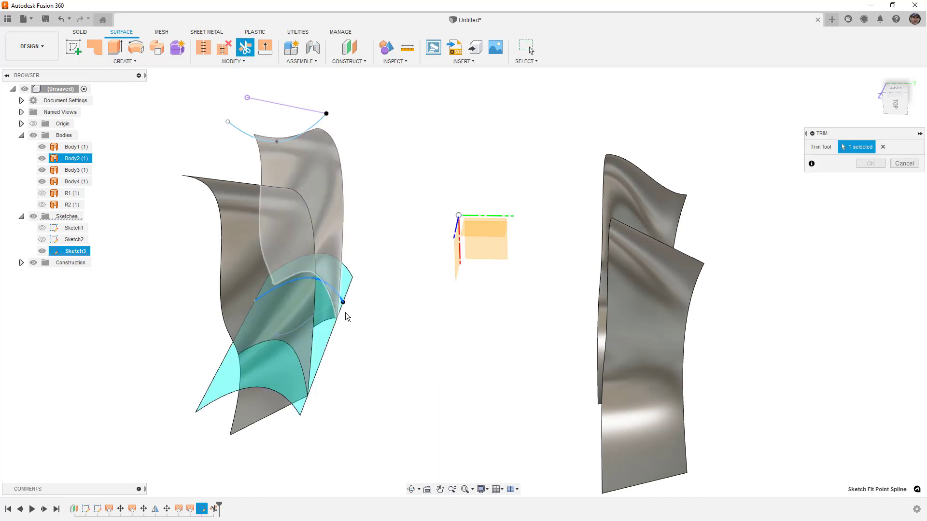
mouse_move(346, 312)
middle_mouse_down("shift")
mouse_move(368, 301)
mouse_move(386, 333)
middle_mouse_up("shift")
left_click(269, 318)
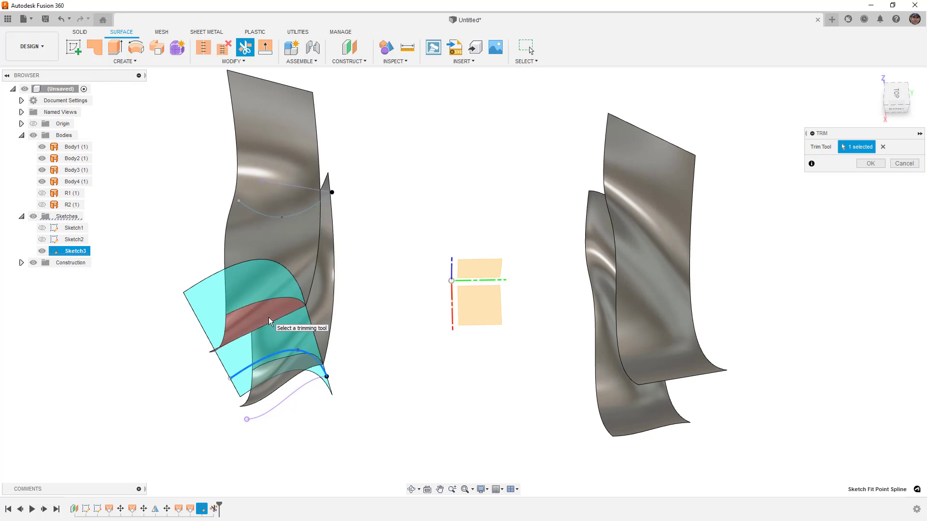
left_click(874, 163)
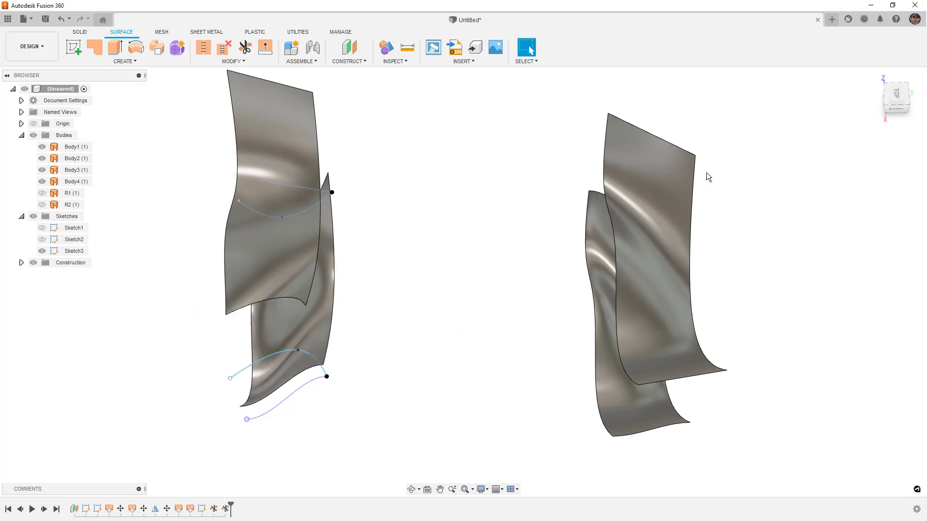
left_click(42, 252)
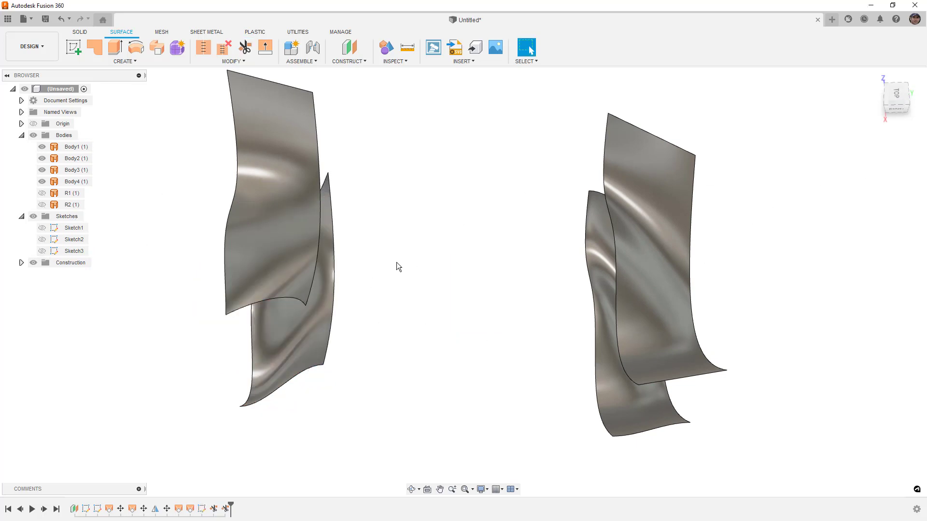
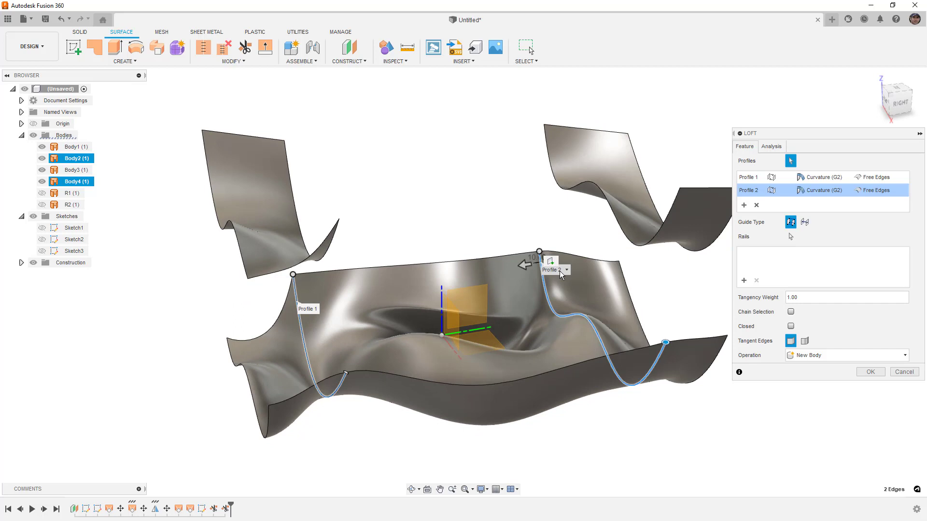
- Try Align Edges on the second profile of the lower loft, and set it to Align to Surface
left_click(878, 190)
left_click(882, 213)
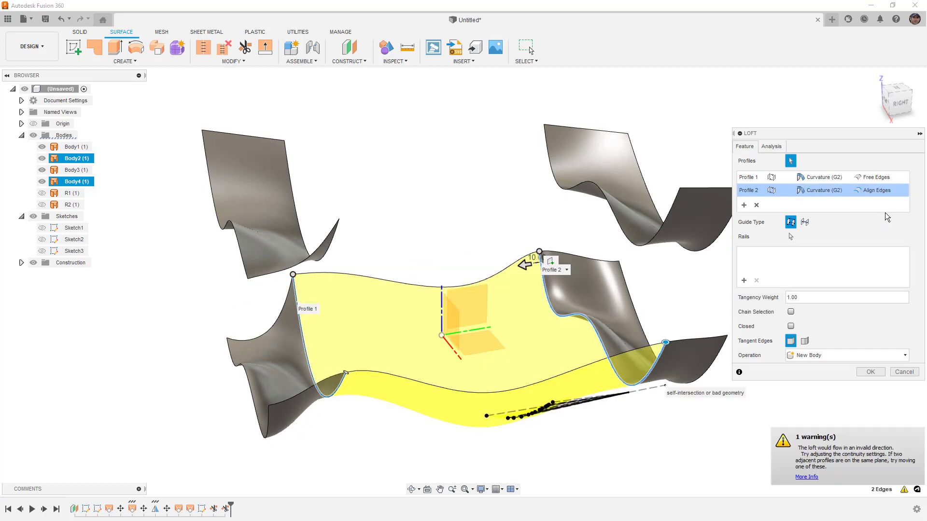
left_click(885, 190)
left_click(883, 225)
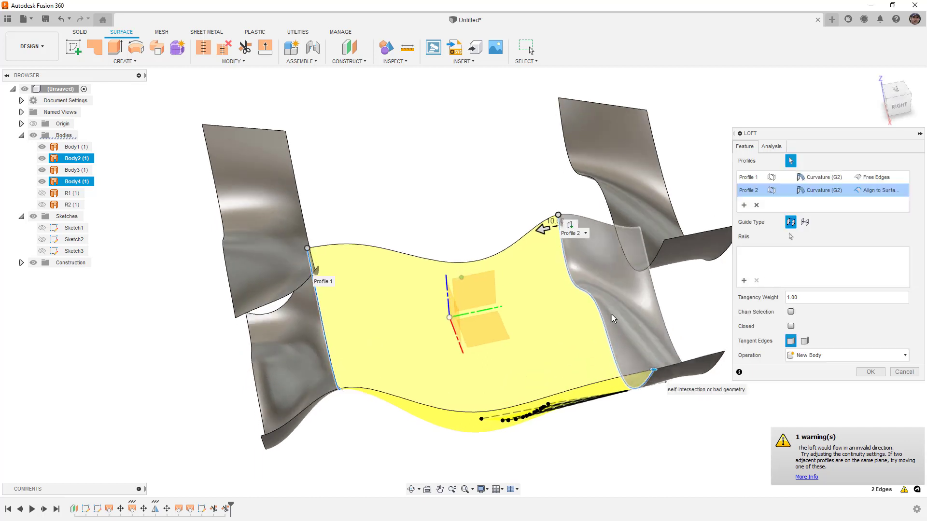
middle_click_drag(595, 297, 614, 274, "shift")
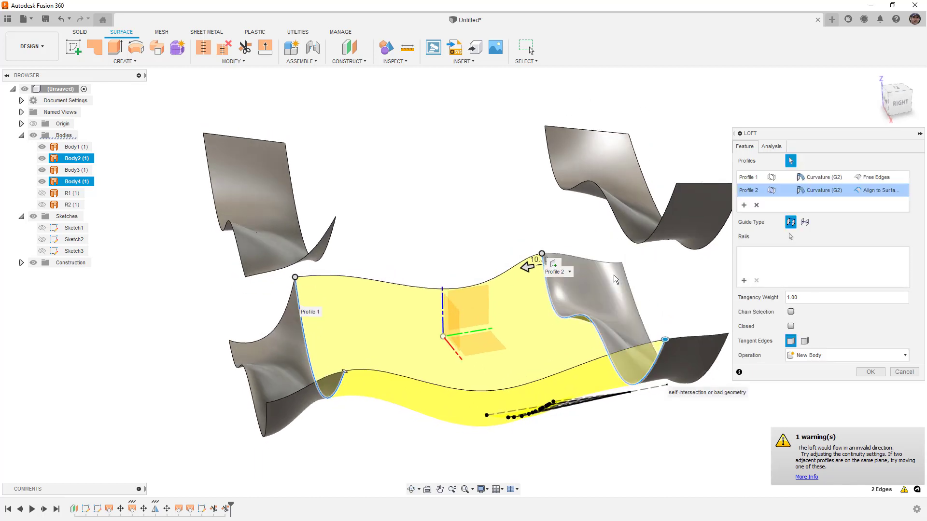
- Set both profiles of the lower loft to Tangent (G1) continuity
left_click(839, 190)
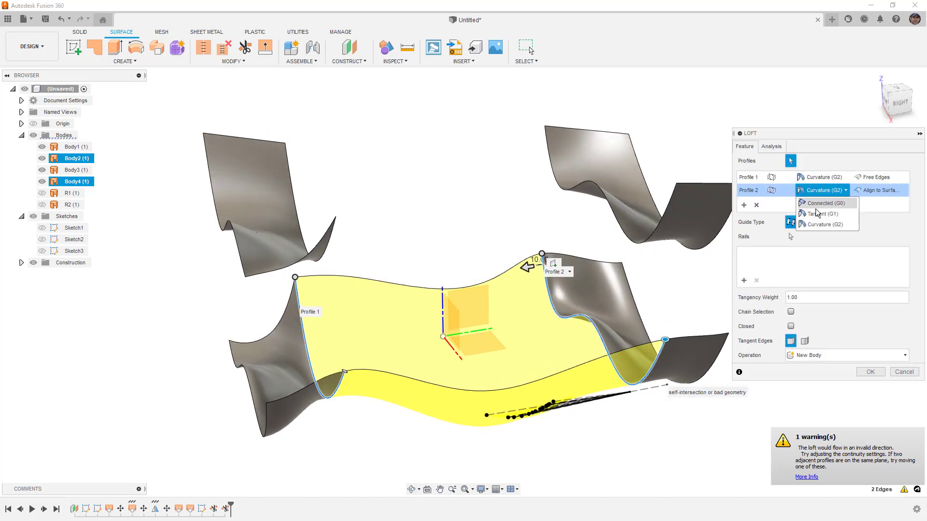
left_click(815, 211)
left_click(821, 178)
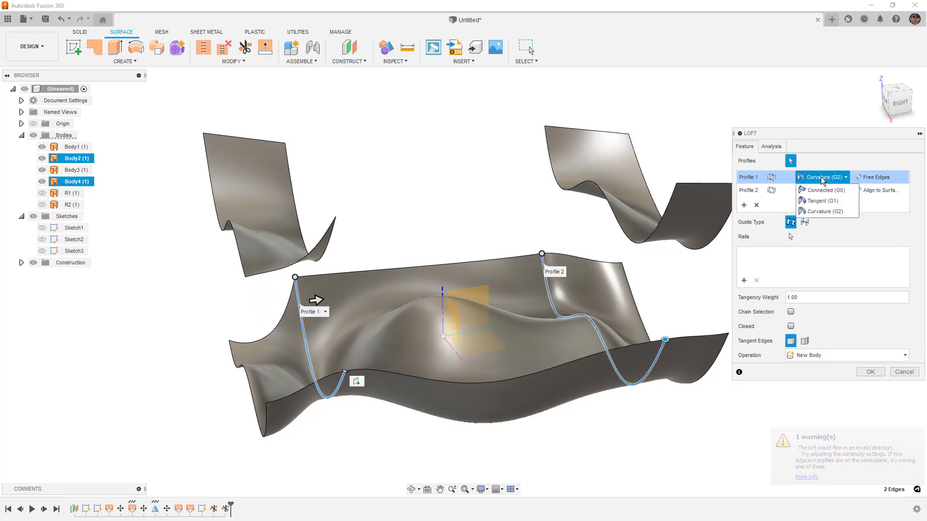
left_click(822, 207)
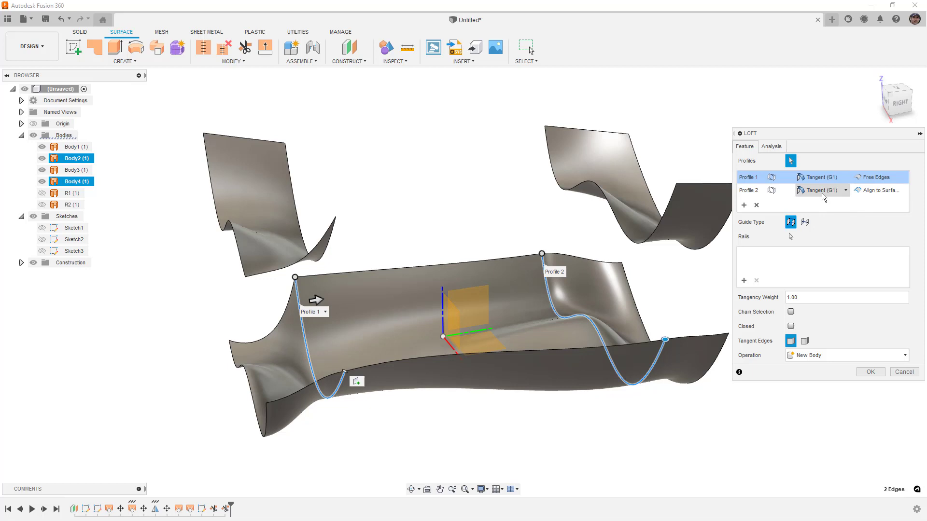
- Set the first profile of the lower loft to Align Edges and examine the resulting edge at the trimmed corner
scroll(293, 290, "up", 5)
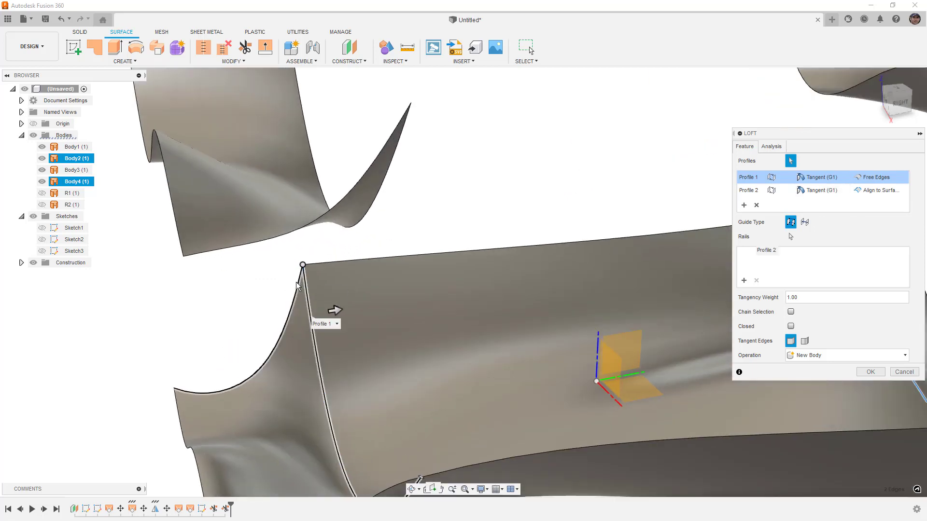
left_click(876, 178)
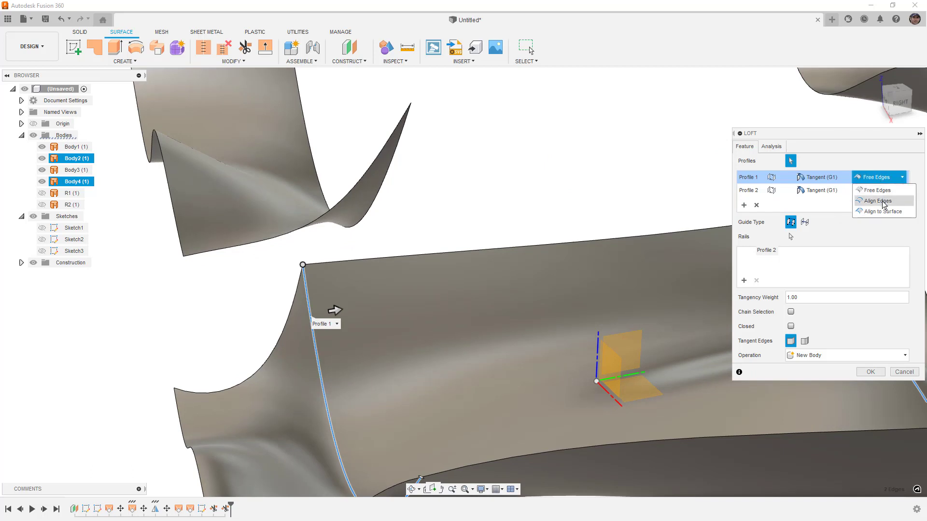
left_click(883, 200)
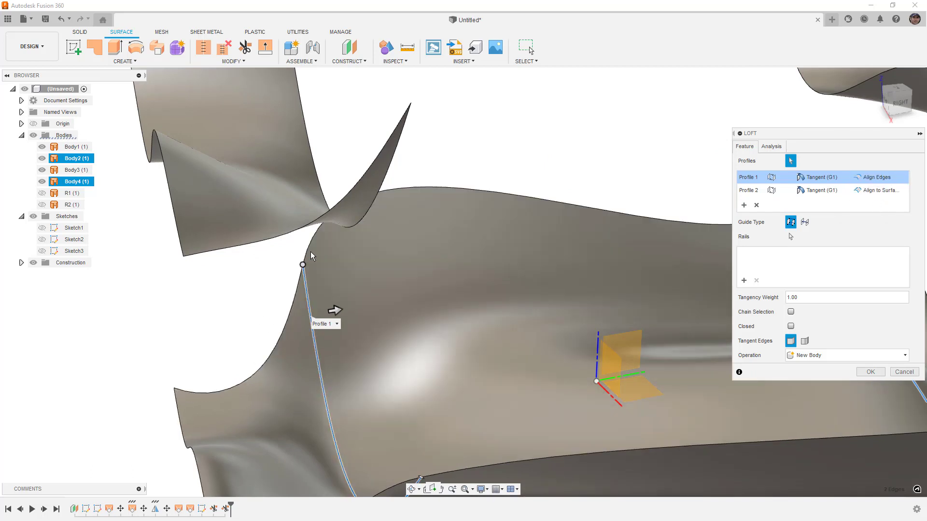
mouse_move(306, 285)
middle_mouse_down("shift")
mouse_move(340, 304)
mouse_move(309, 301)
middle_mouse_up("shift")
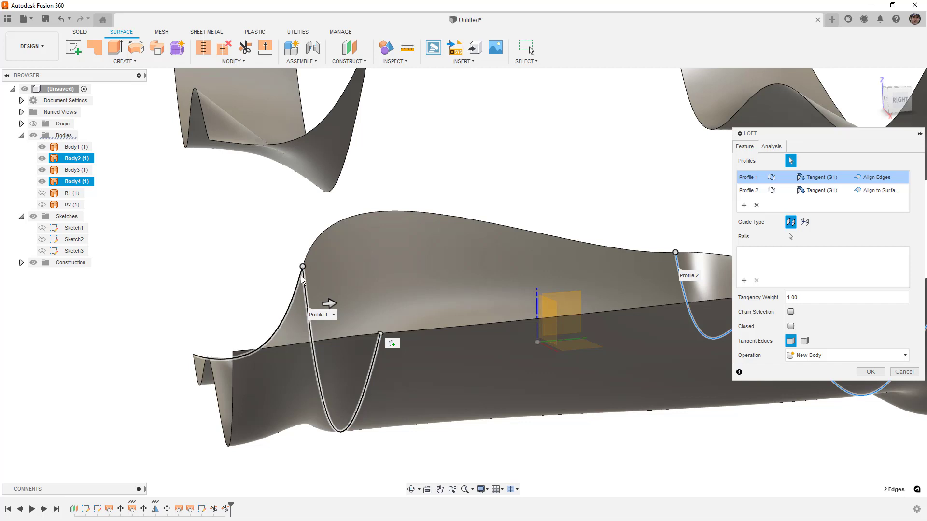
- Try Align to Surface on the first profile of the lower loft and inspect the edge from another angle
left_click(878, 179)
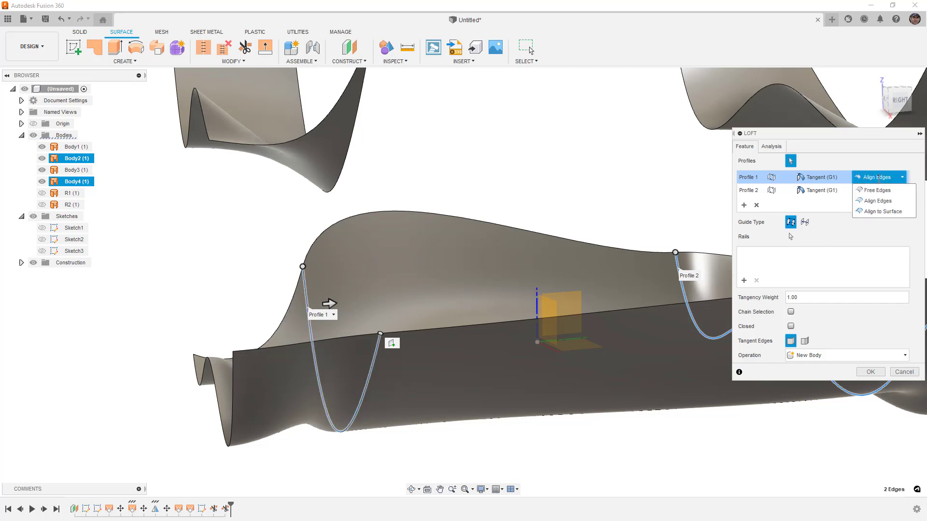
left_click(883, 210)
middle_click_drag(617, 204, 546, 255, "shift")
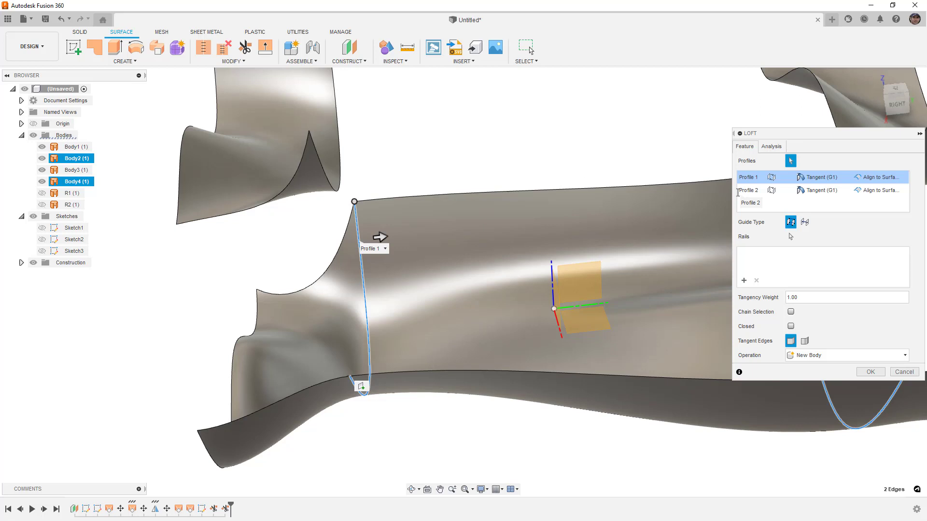
- Return the first profile of the lower loft to Align Edges and create the loft as a new body
left_click(879, 177)
left_click(890, 201)
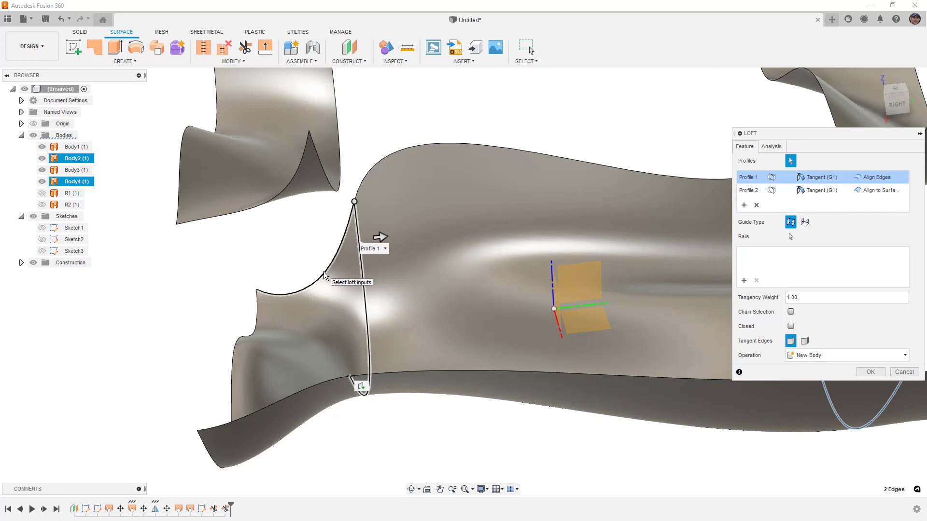
scroll(324, 275, "down", 3)
middle_click_drag(372, 280, 775, 350, "shift")
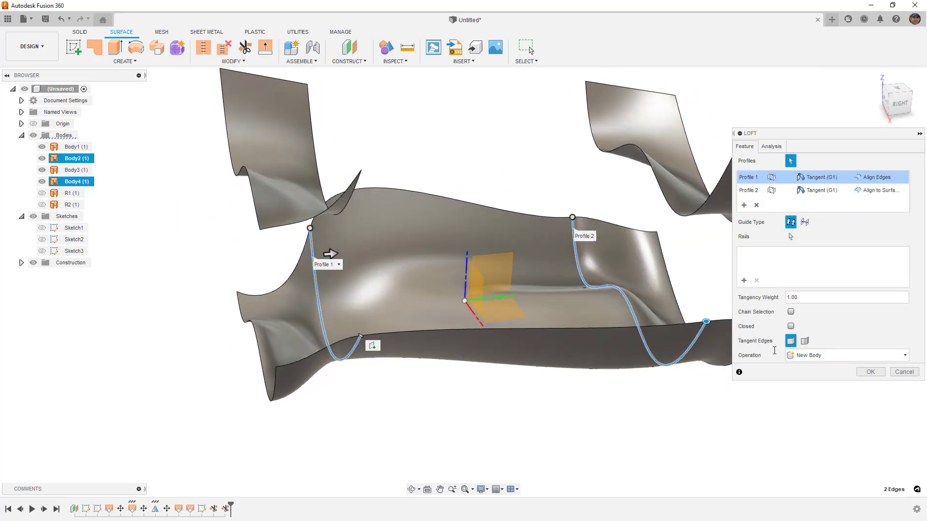
left_click(870, 372)
middle_click_drag(500, 151, 477, 153, "shift")
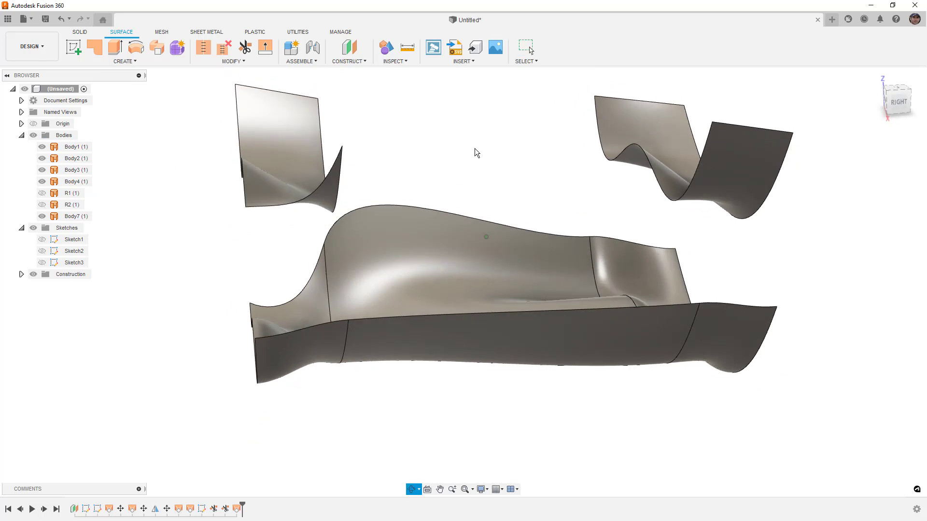
- Start a loft between the facing end edges of the upper surfaces, with the trimmed Body1 edge as the first profile
right_click(477, 153)
left_click(468, 120)
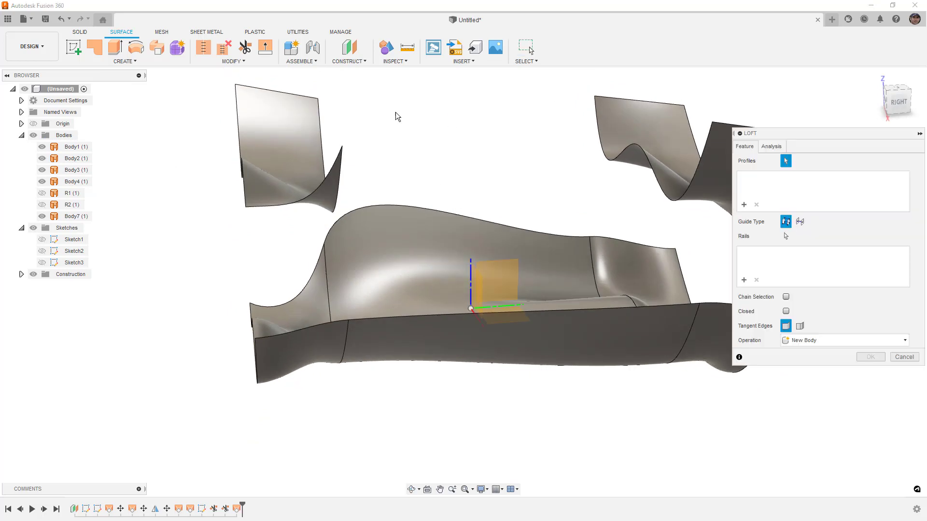
left_click(320, 122)
left_click(601, 116)
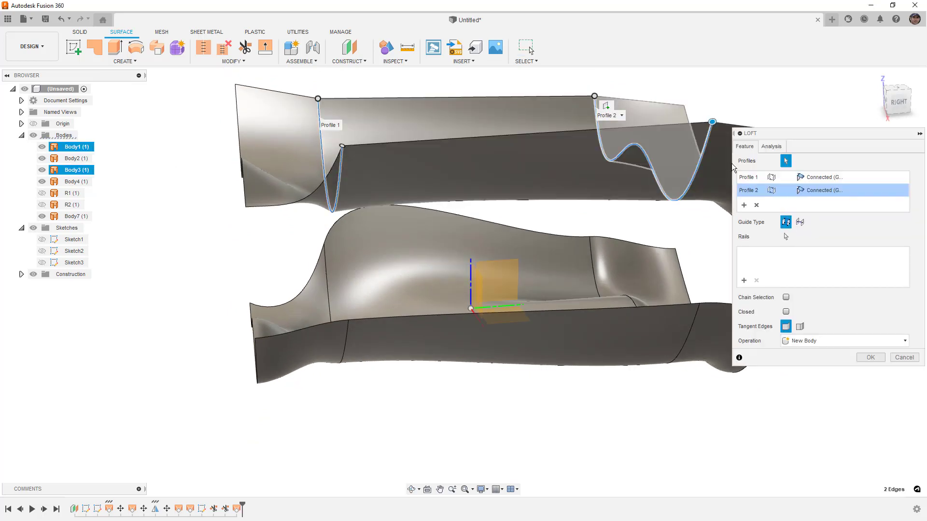
- Set both profiles of the upper loft to Tangent (G1) continuity
left_click(829, 177)
left_click(820, 200)
left_click(826, 190)
left_click(821, 213)
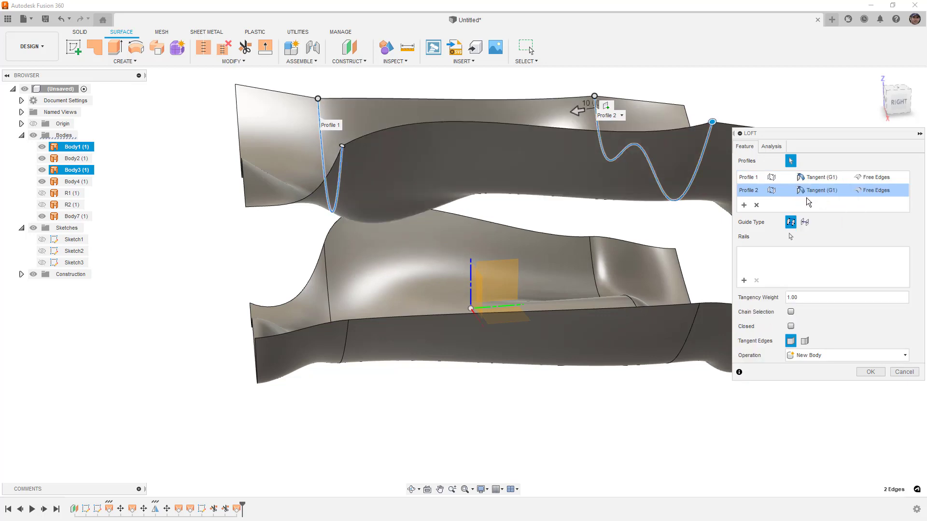
- Try Align Edges on the second profile of the upper loft, and set it to Align to Surface
left_click(877, 190)
left_click(878, 214)
left_click(877, 190)
left_click(883, 227)
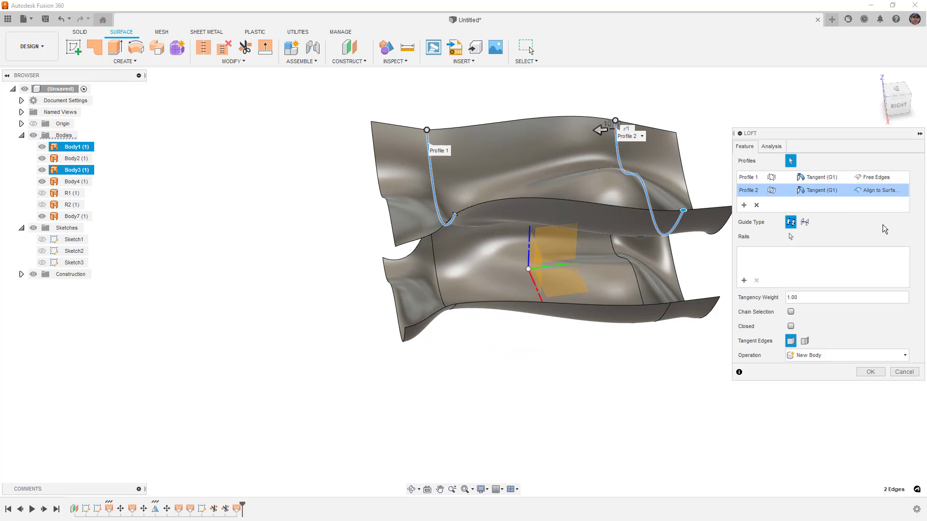
middle_click_drag(468, 217, 490, 320, "shift")
- Compare Align Edges with Align to Surface on the first profile of the upper loft at the trimmed corner
left_click(876, 177)
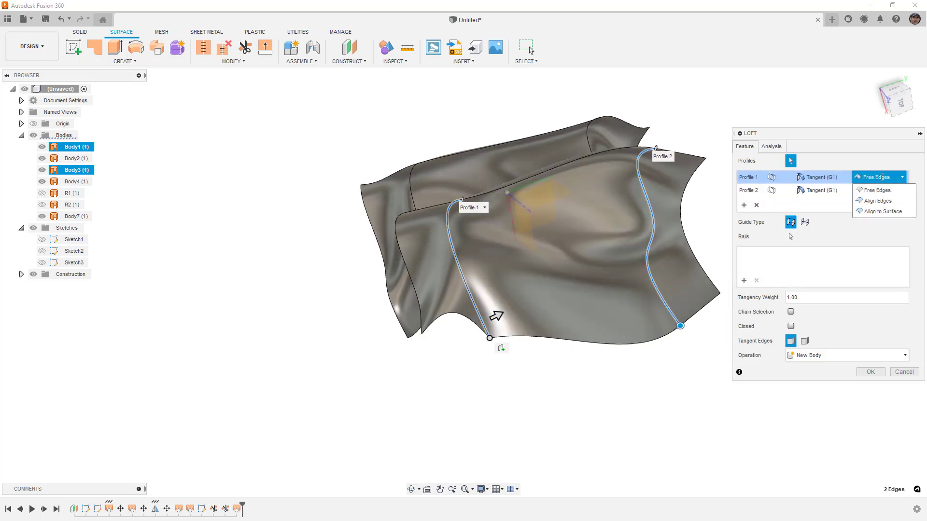
left_click(880, 208)
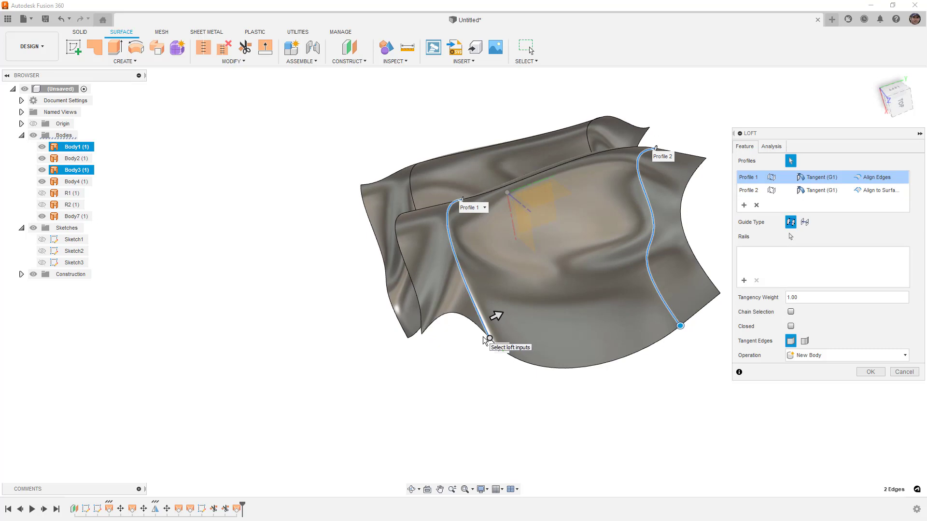
left_click(876, 178)
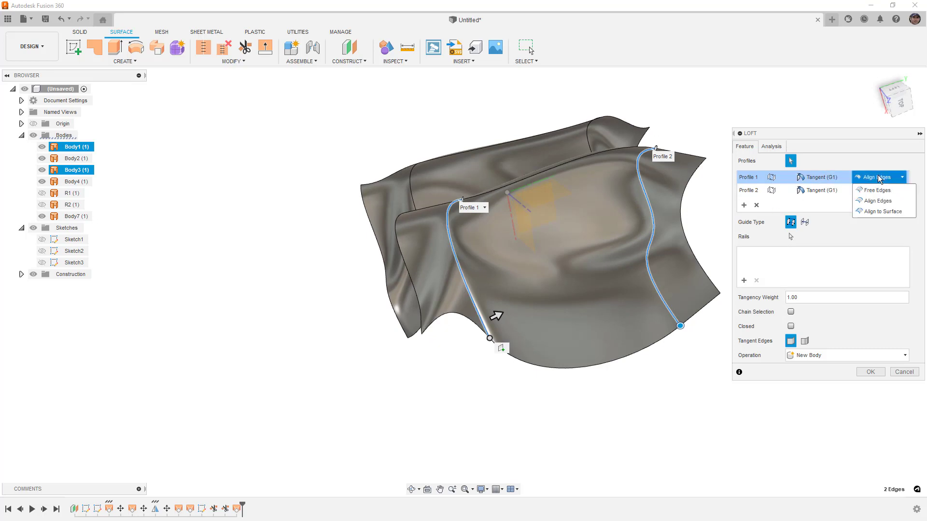
left_click(892, 214)
middle_click_drag(508, 330, 501, 264, "shift")
middle_click_drag(461, 222, 461, 286, "shift")
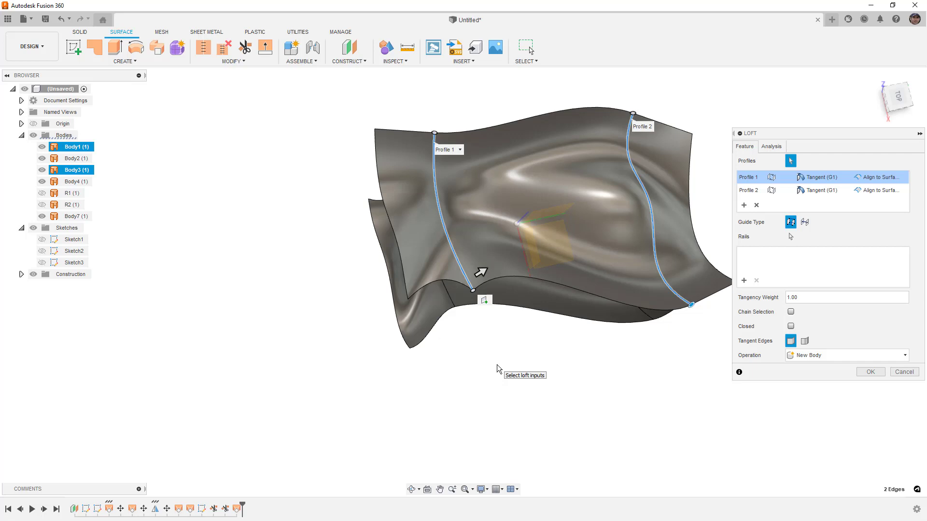
middle_click_drag(539, 305, 548, 332, "shift")
- Set the first profile of the upper loft to Align Edges and create the loft as a new body
left_click(881, 177)
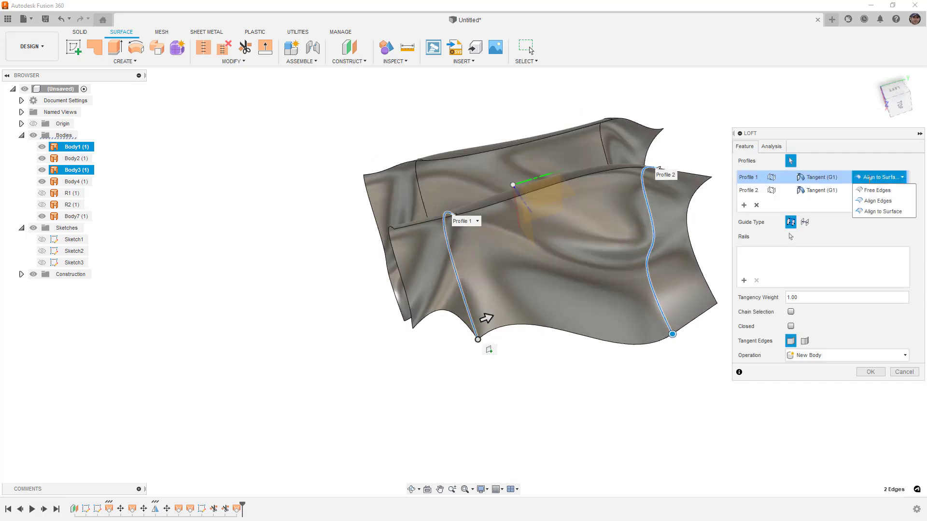
left_click(883, 203)
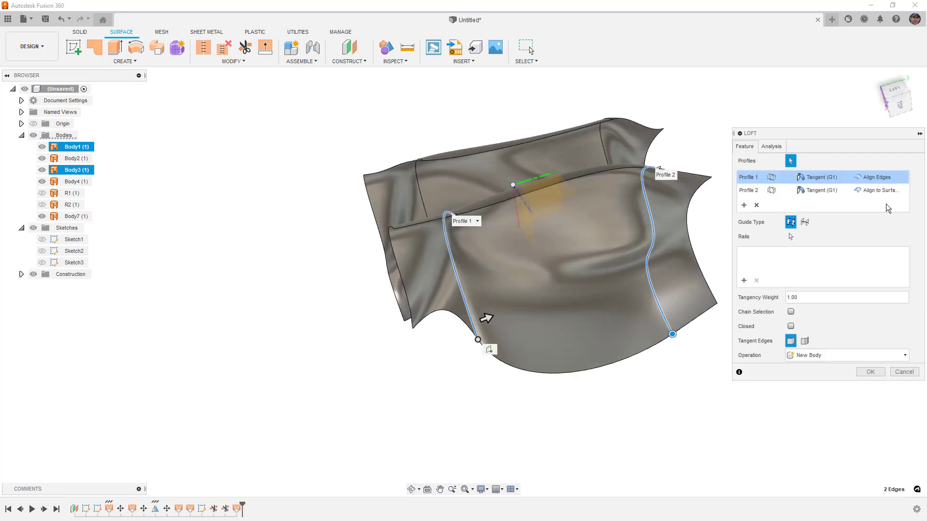
middle_click_drag(602, 332, 595, 309, "shift")
middle_click_drag(560, 255, 584, 260, "shift")
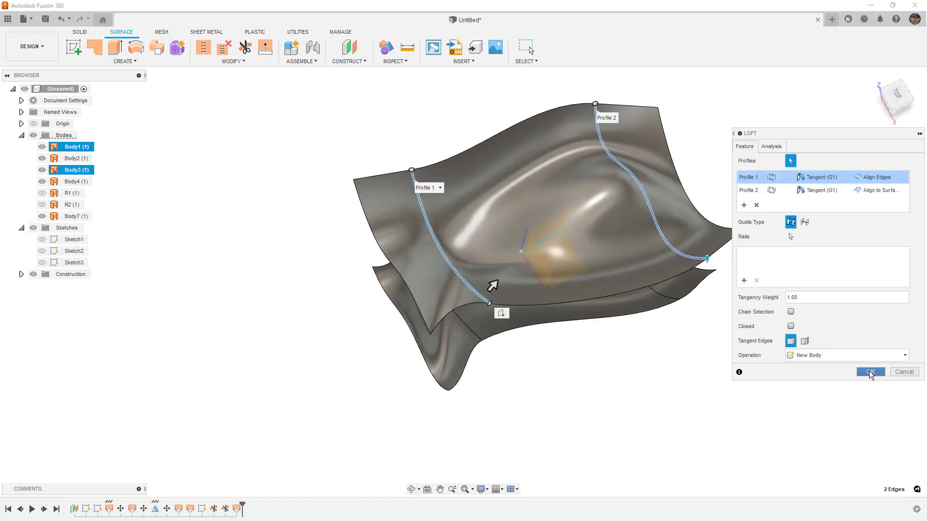
left_click(870, 372)
- Highlight the trimmed end edges and the adjoining loft edges on the upper and lower surfaces to examine how they meet
middle_click_drag(766, 366, 804, 338, "shift")
left_click(622, 291)
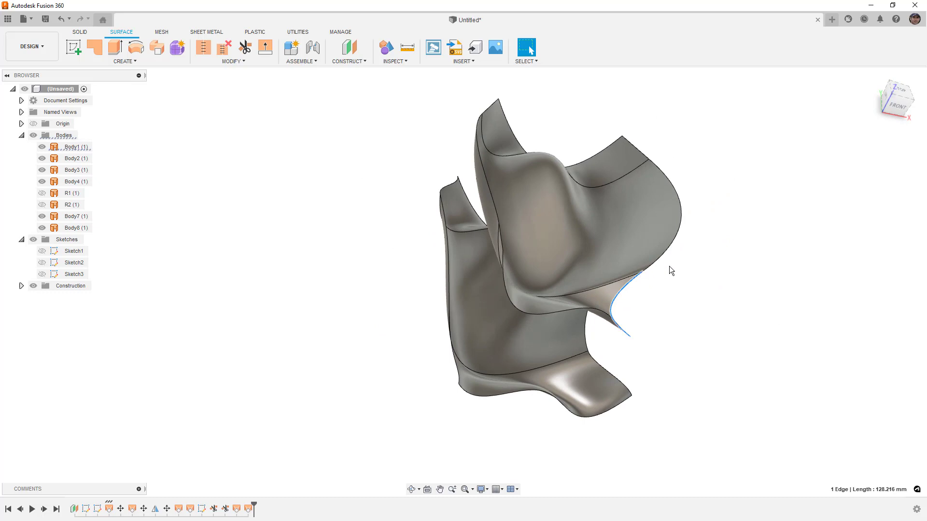
left_click(674, 250, "shift")
middle_click_drag(691, 274, 614, 296, "shift")
left_click(412, 326)
left_click(419, 273, "shift")
left_click(335, 288)
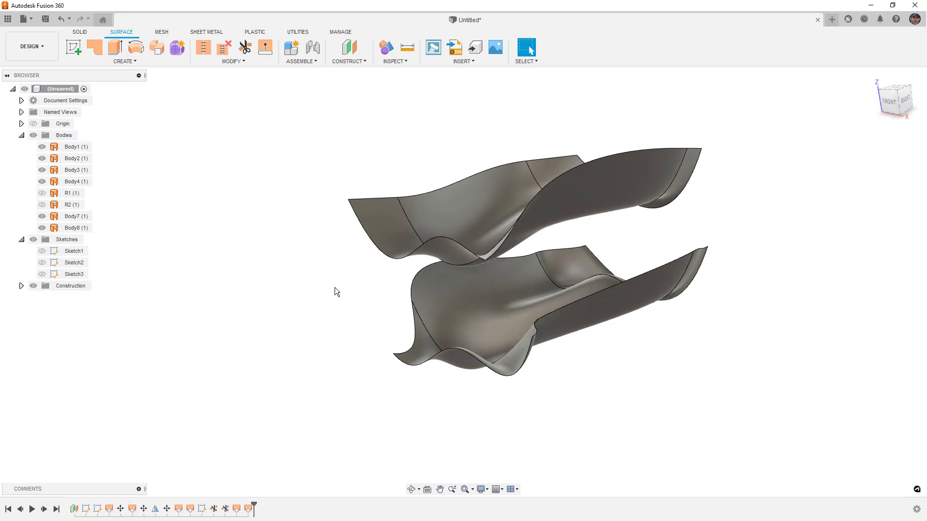
- Edit the upper loft and set both of its profiles to Curvature (G2) continuity
double_click(249, 509)
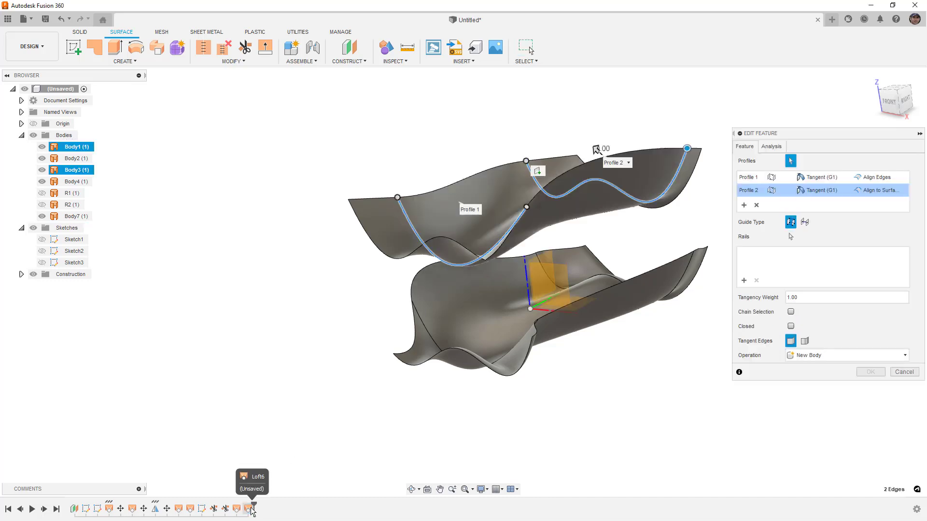
left_click(827, 192)
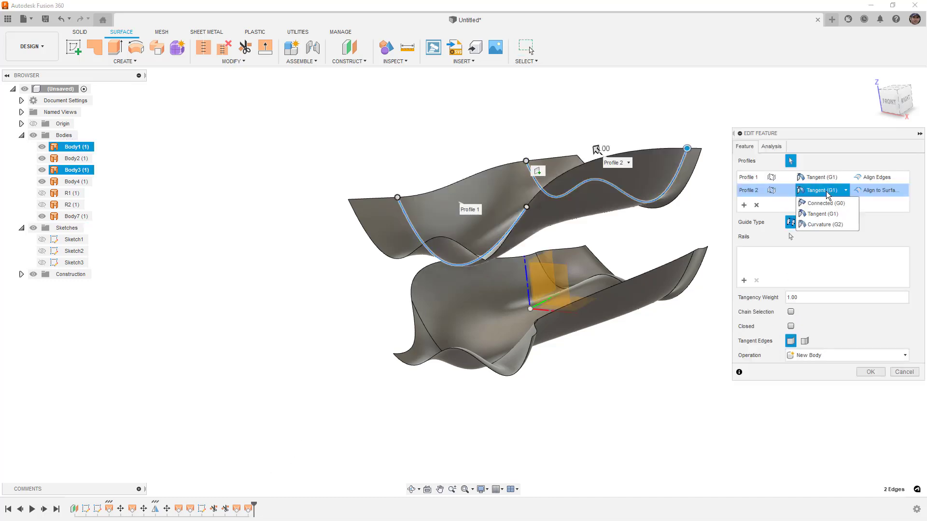
left_click(827, 225)
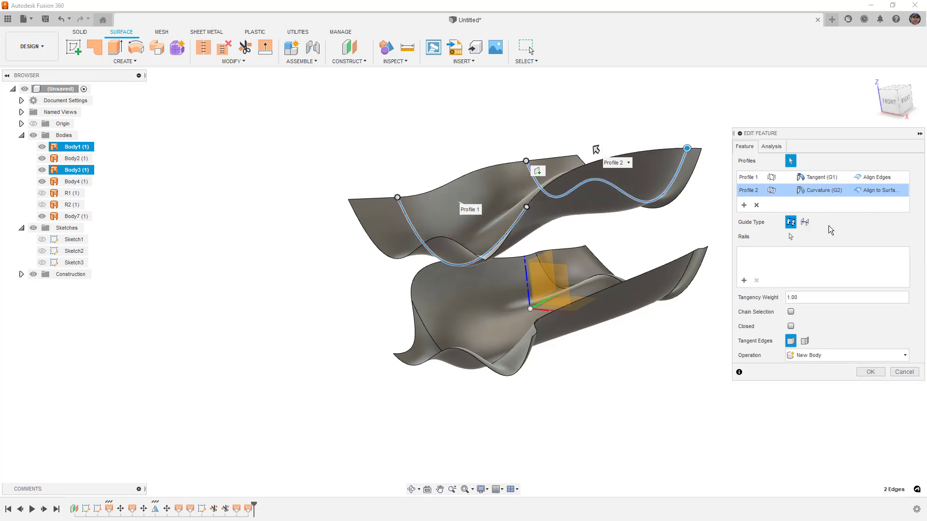
left_click(827, 177)
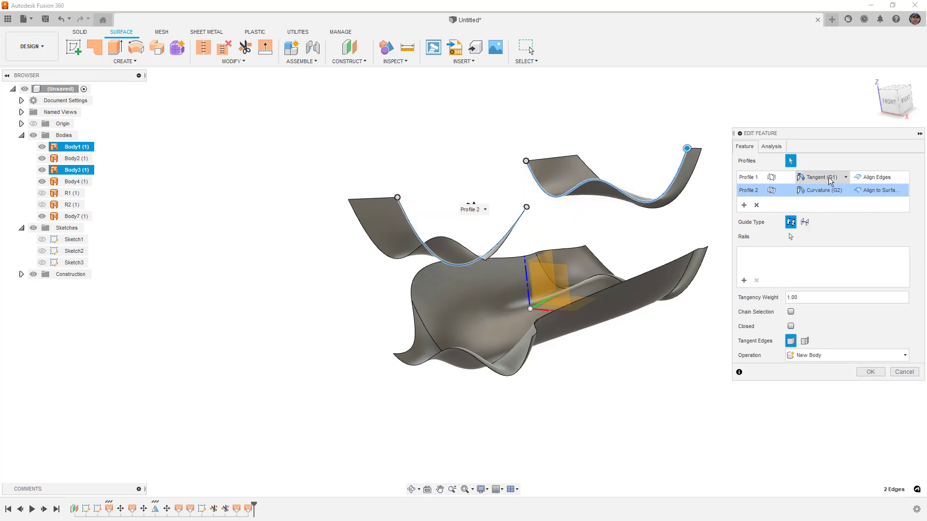
left_click(831, 213)
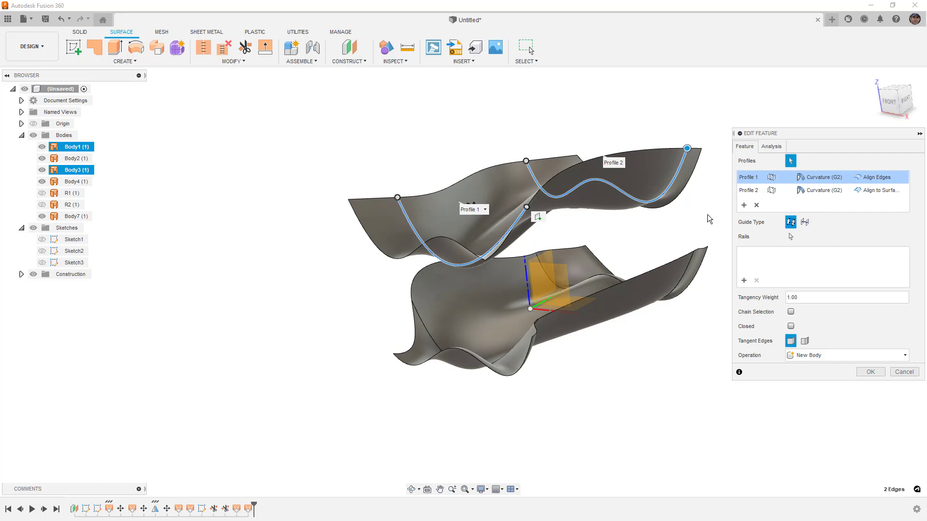
middle_click_drag(652, 226, 472, 265, "shift")
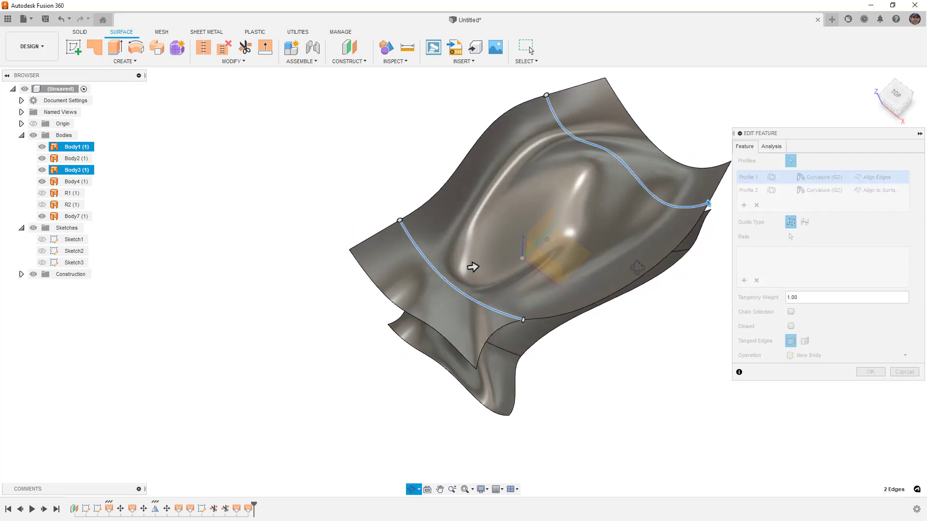